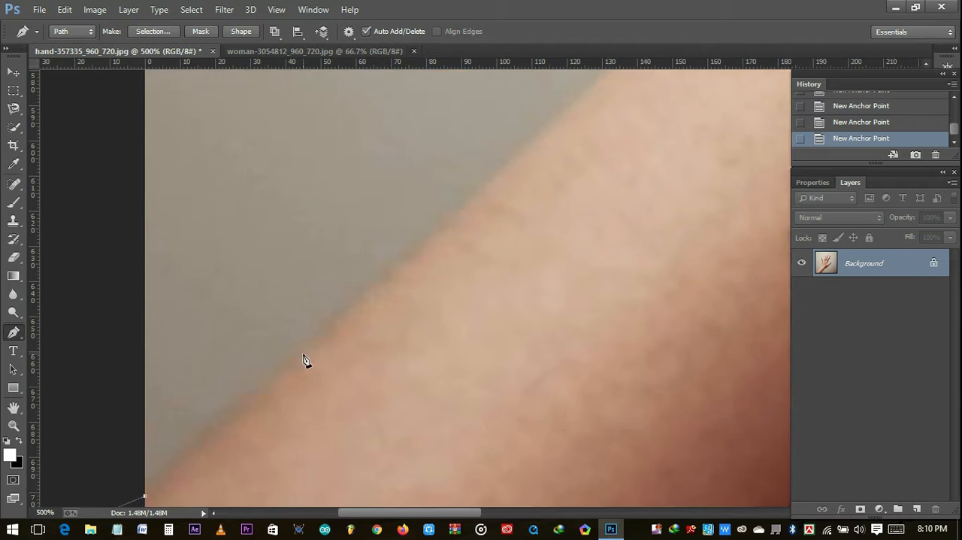
# - Continue the pen path along the upper edge of the forearm and up past the wrist
pyautogui.click(633, 179)
pyautogui.moveTo(541, 329); pyautogui.dragTo(616, 327)
pyautogui.keyDown('alt'); pyautogui.click(542, 329); pyautogui.keyUp('alt')
pyautogui.moveTo(577, 200); pyautogui.dragTo(568, 117)
pyautogui.keyDown('alt'); pyautogui.click(576, 200); pyautogui.keyUp('alt')
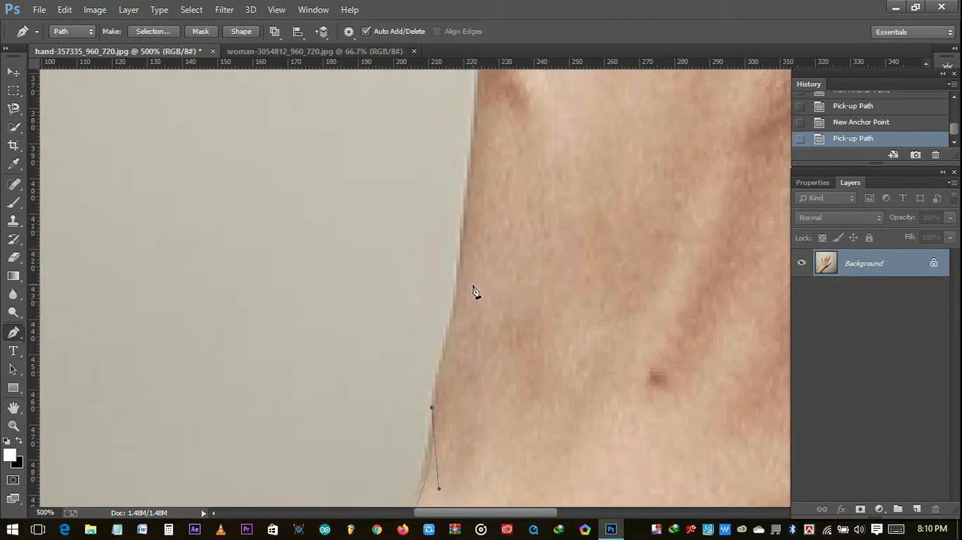
pyautogui.click(478, 83)
pyautogui.click(446, 295)
# - Continue the hand's pen path along the outer edge of the little finger and around its tip
pyautogui.click(611, 412)
pyautogui.click(586, 334)
pyautogui.click(561, 282)
pyautogui.click(544, 202)
pyautogui.moveTo(614, 160); pyautogui.dragTo(713, 279)
pyautogui.keyDown('alt'); pyautogui.click(614, 160); pyautogui.keyUp('alt')
pyautogui.moveTo(712, 335); pyautogui.dragTo(757, 417)
# - Trace the little finger's inner edge and the curved gap to the ring finger, and close the hand path
pyautogui.moveTo(683, 470); pyautogui.dragTo(349, 228)
pyautogui.click(435, 194)
pyautogui.click(456, 250)
pyautogui.moveTo(520, 247); pyautogui.dragTo(538, 154)
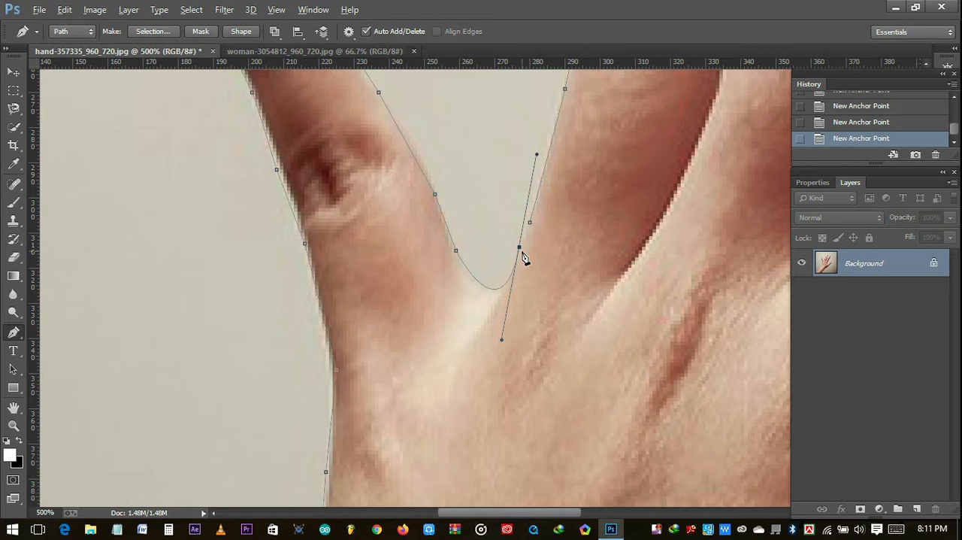
pyautogui.keyDown('alt'); pyautogui.click(519, 247); pyautogui.keyUp('alt')
pyautogui.click(531, 224)
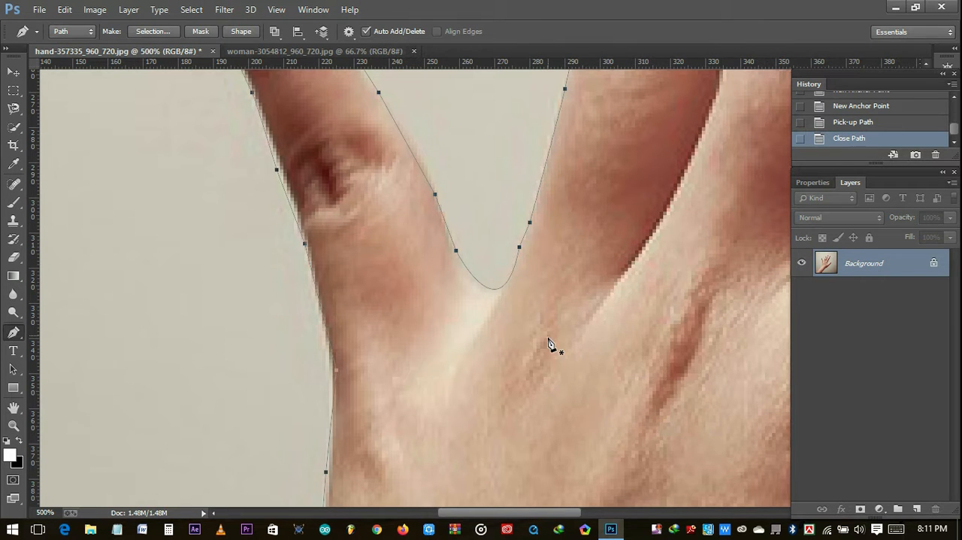
# - Convert the hand path into a new selection with a feather radius of 0.5 pixels
pyautogui.rightClick(548, 311)
pyautogui.click(593, 242)
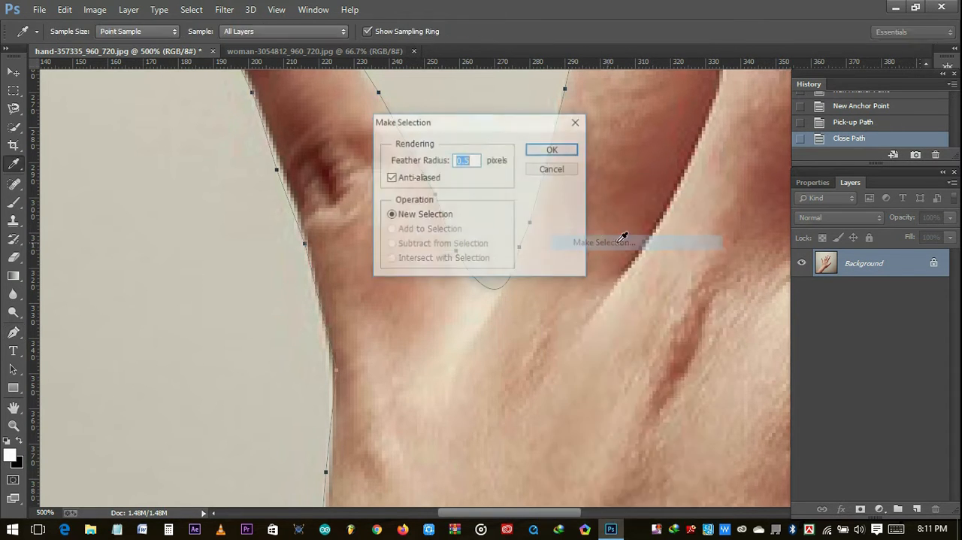
pyautogui.write('0.5')
pyautogui.click(552, 150)
# - Unlock the Background layer of the hand image and add a layer mask from the hand selection
pyautogui.hotkey('ctrl', '0')
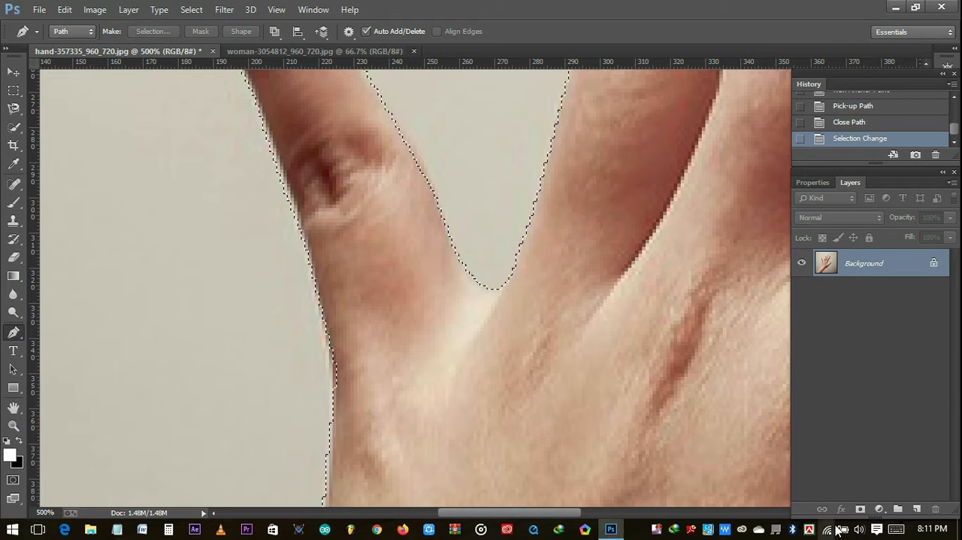
pyautogui.click(935, 265)
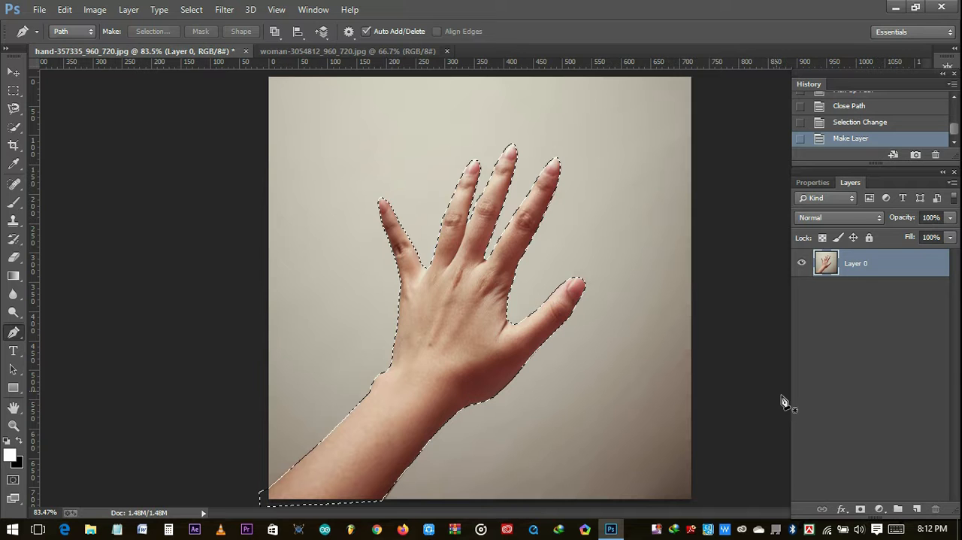
pyautogui.click(861, 509)
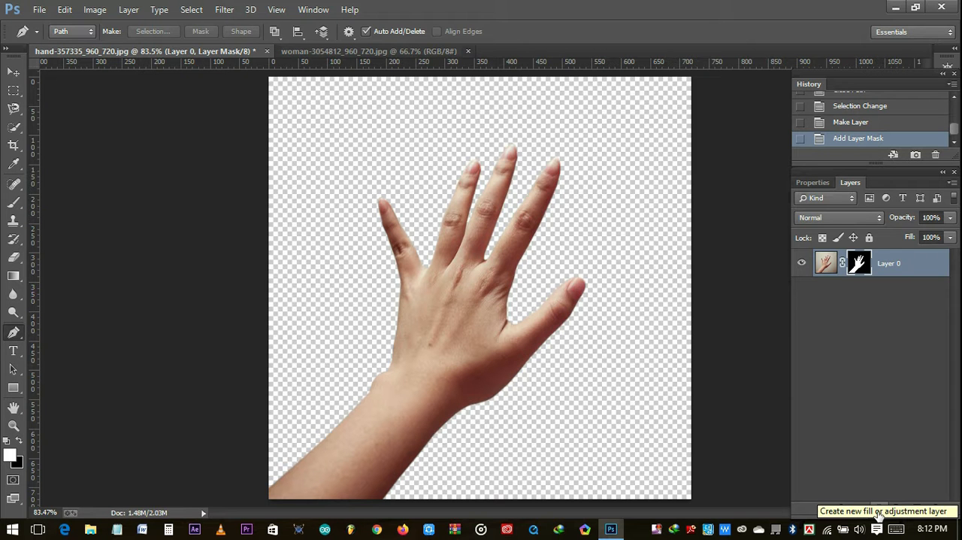
# - Add a gradient fill layer using the Foreground to Background preset
pyautogui.click(879, 513)
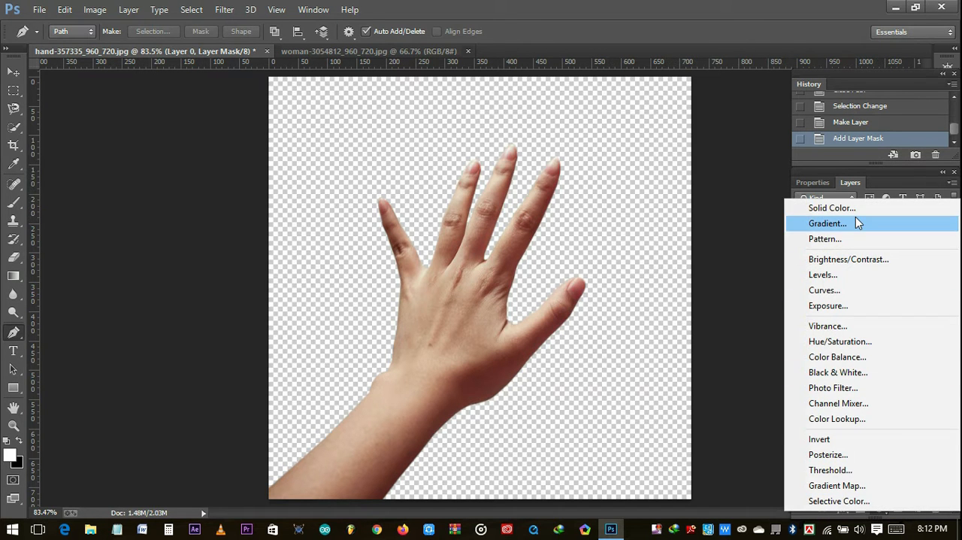
pyautogui.click(856, 220)
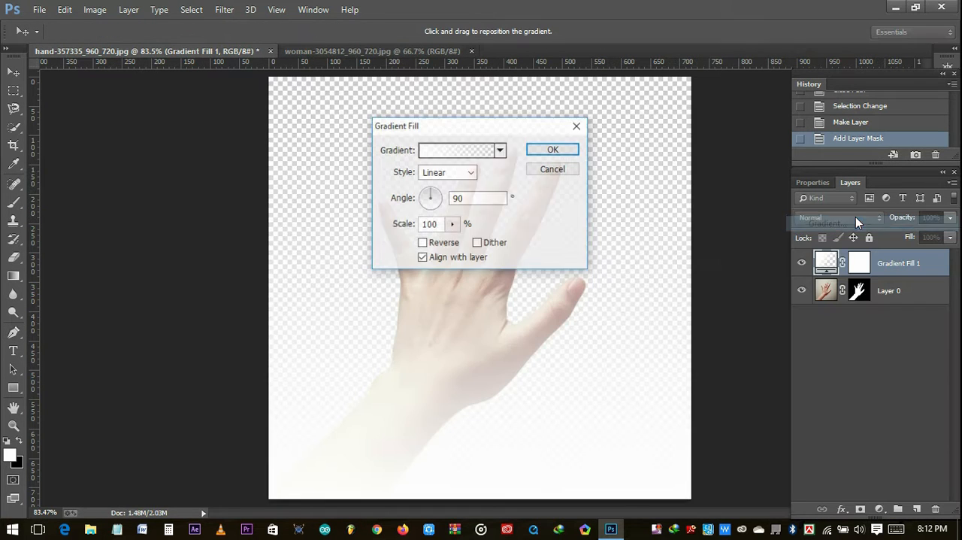
pyautogui.click(426, 153)
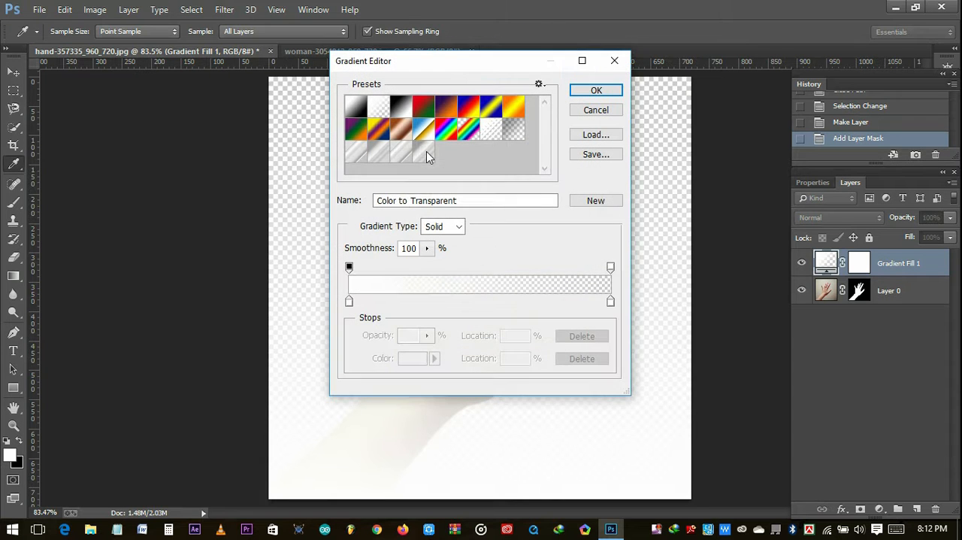
pyautogui.click(357, 109)
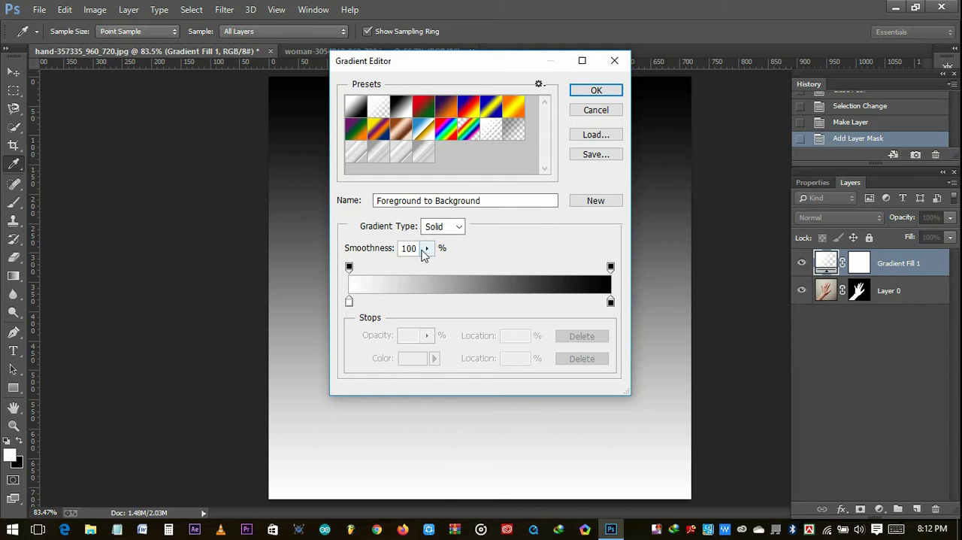
pyautogui.doubleClick(361, 111)
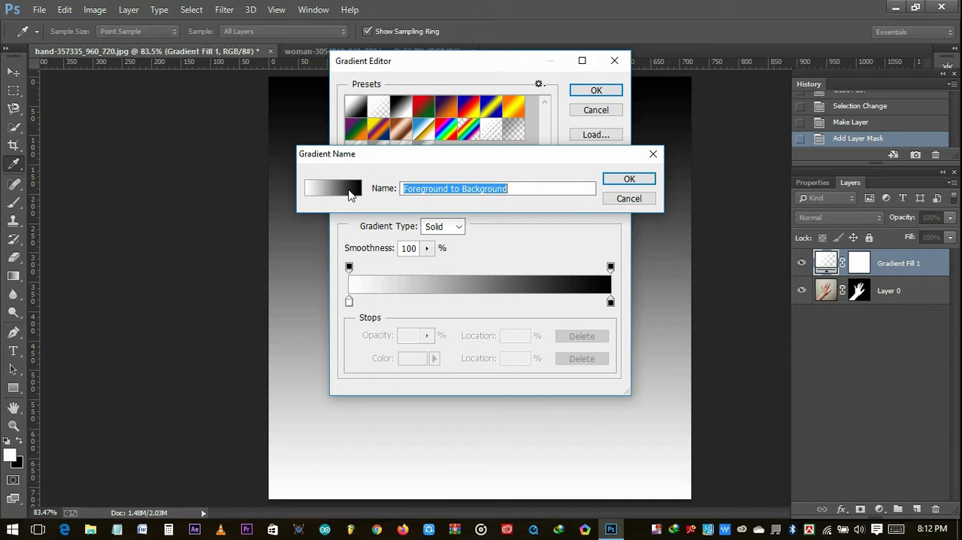
pyautogui.click(630, 179)
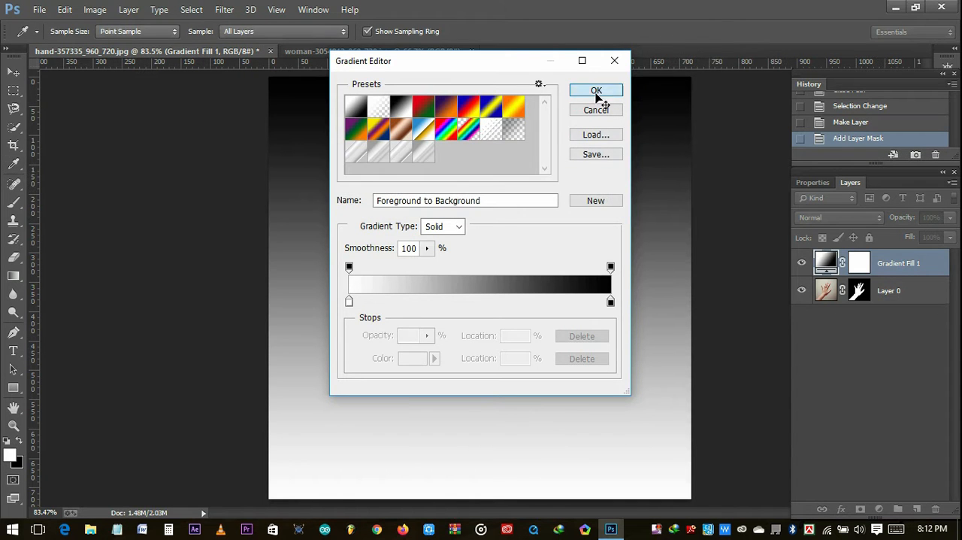
pyautogui.click(596, 91)
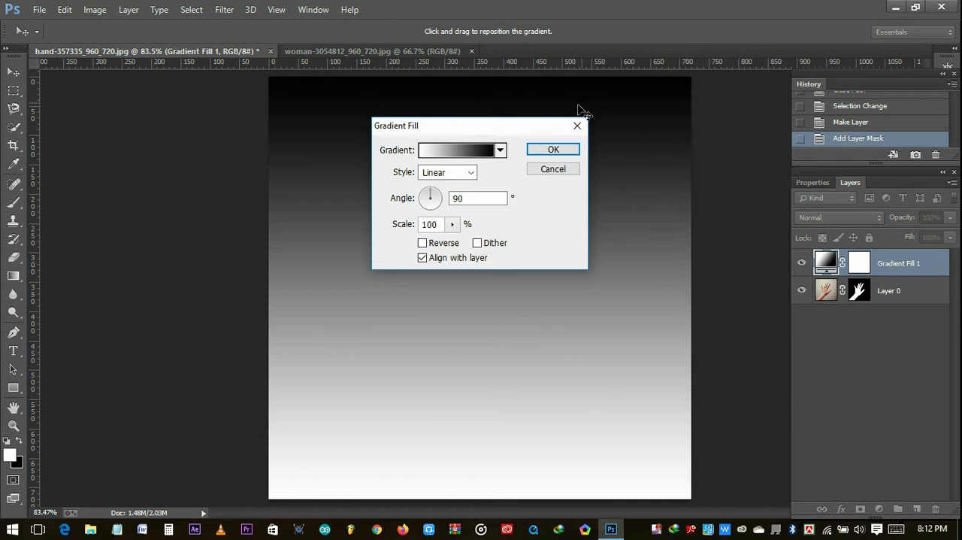
# - Set the gradient fill's style to Radial and its scale to 179%
pyautogui.click(456, 172)
pyautogui.click(452, 197)
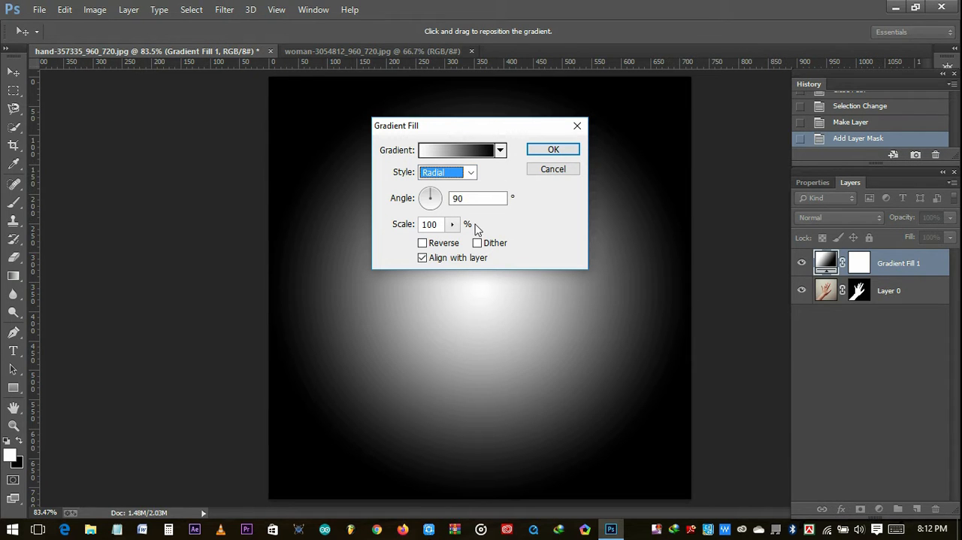
pyautogui.click(453, 224)
pyautogui.moveTo(457, 241); pyautogui.dragTo(461, 242)
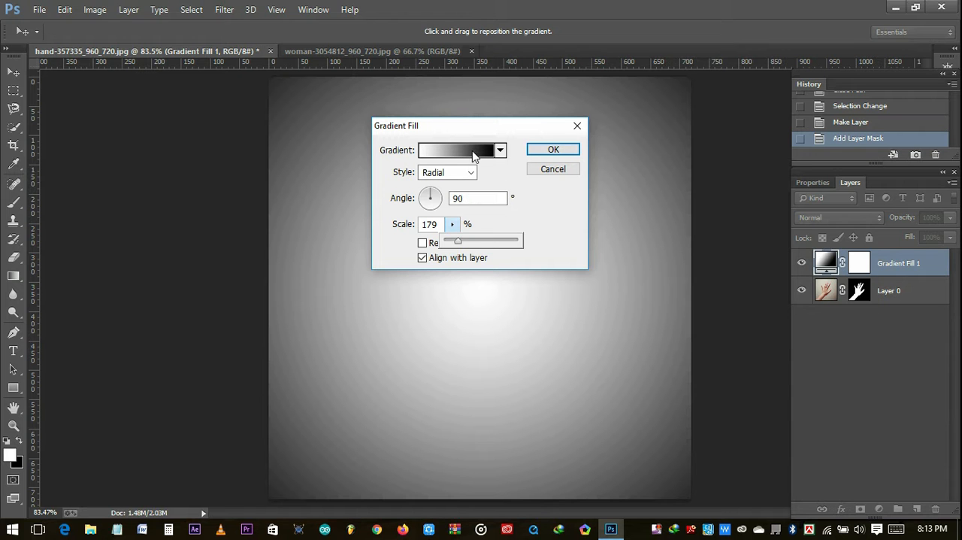
# - Change the gradient's black end stop to a dark navy blue and apply the gradient fill
pyautogui.click(474, 152)
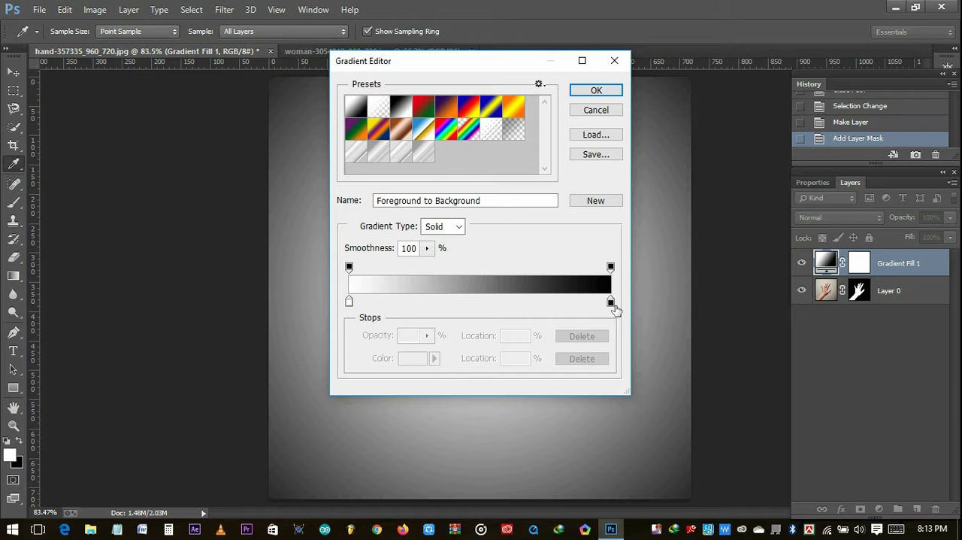
pyautogui.moveTo(611, 308); pyautogui.dragTo(610, 302)
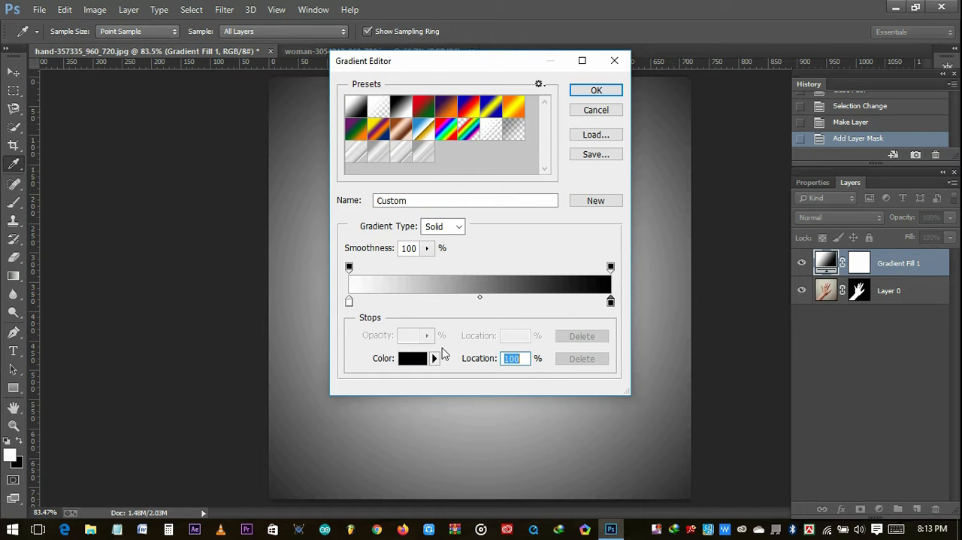
pyautogui.click(411, 359)
pyautogui.moveTo(494, 198); pyautogui.dragTo(495, 187)
pyautogui.click(440, 234)
pyautogui.moveTo(451, 244)
pyautogui.mouseDown()
pyautogui.moveTo(470, 271)
pyautogui.moveTo(457, 286)
pyautogui.moveTo(469, 301)
pyautogui.mouseUp()
pyautogui.click(462, 282)
pyautogui.click(622, 117)
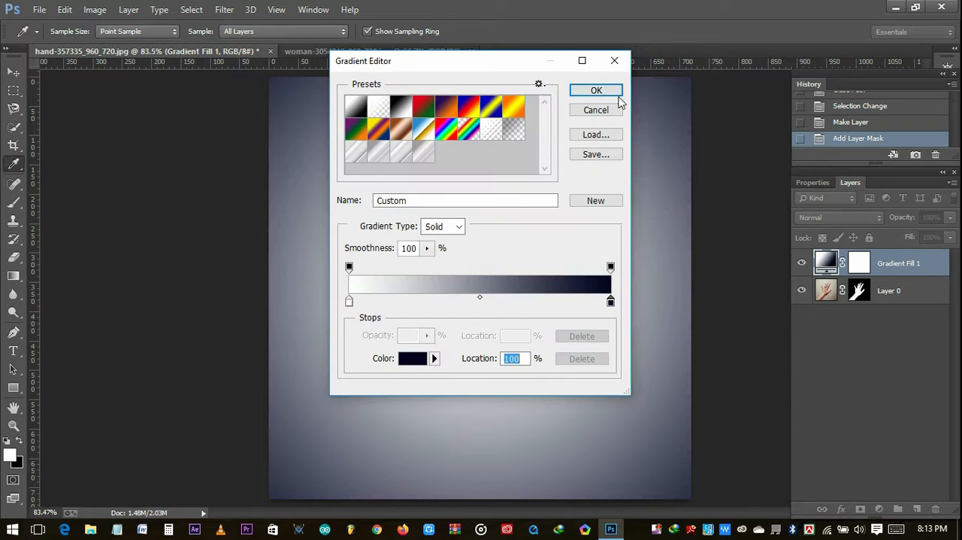
pyautogui.click(596, 91)
pyautogui.click(554, 149)
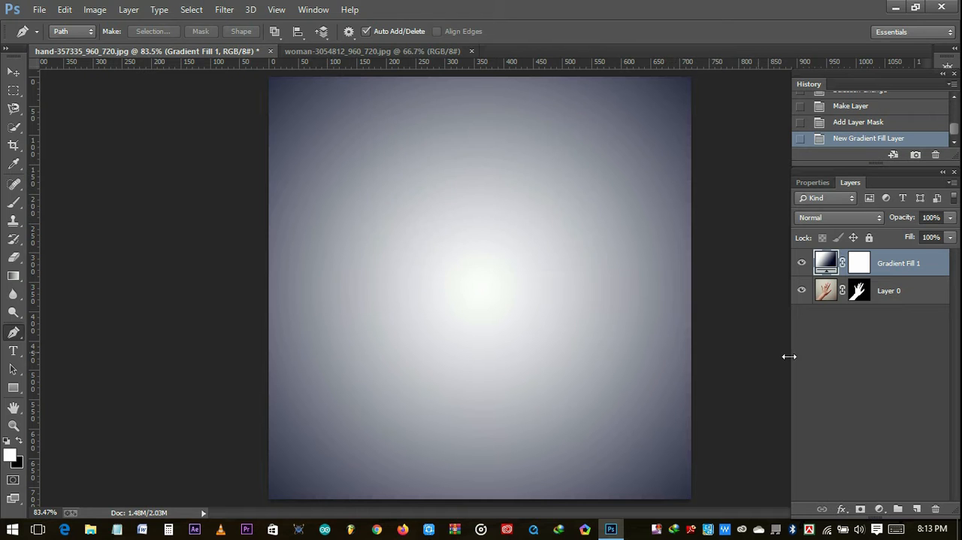
# - Move the gradient fill below the hand layer and rotate the hand clockwise, with the forearm entering from the canvas's left edge
pyautogui.moveTo(882, 267); pyautogui.dragTo(894, 365)
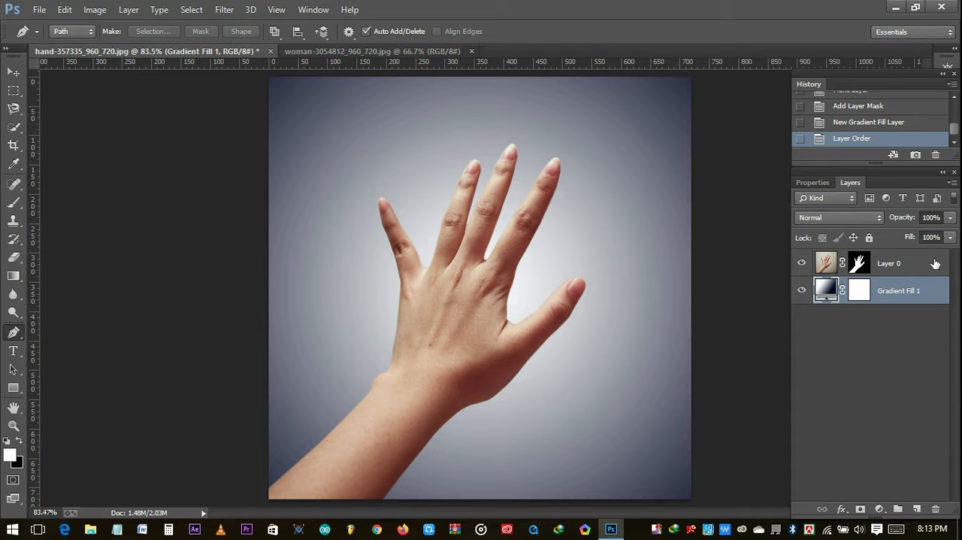
pyautogui.click(935, 263)
pyautogui.hotkey('ctrl', 't')
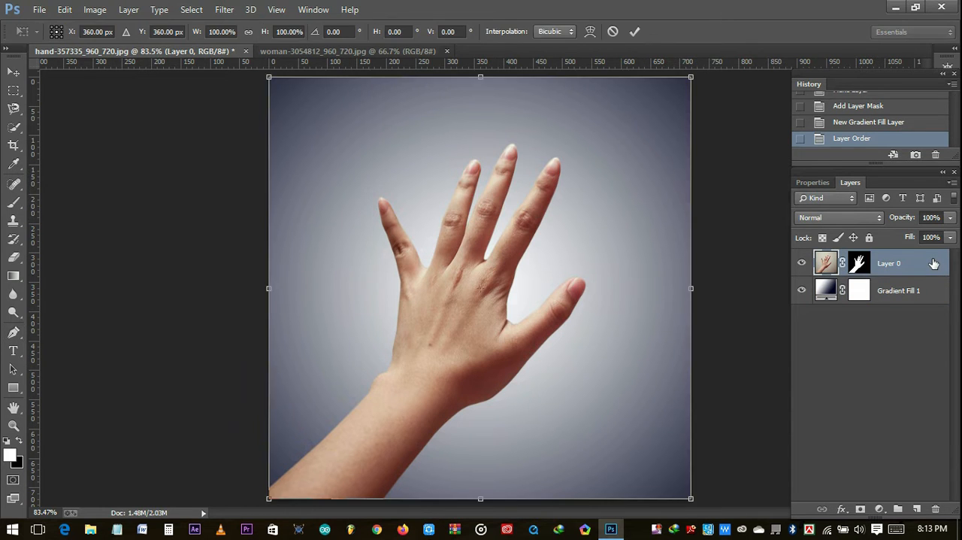
pyautogui.moveTo(712, 500); pyautogui.dragTo(579, 529)
pyautogui.moveTo(555, 456); pyautogui.dragTo(607, 385)
pyautogui.click(635, 31)
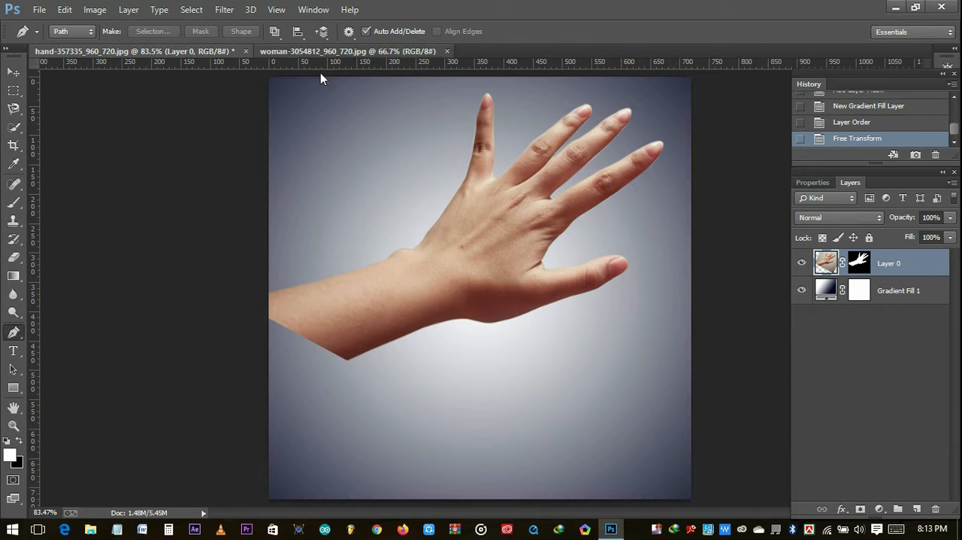
# - In woman-3054812_960_720.jpg, start a pen path at the front of the hairline and trace the forehead profile down to the brow
pyautogui.click(339, 51)
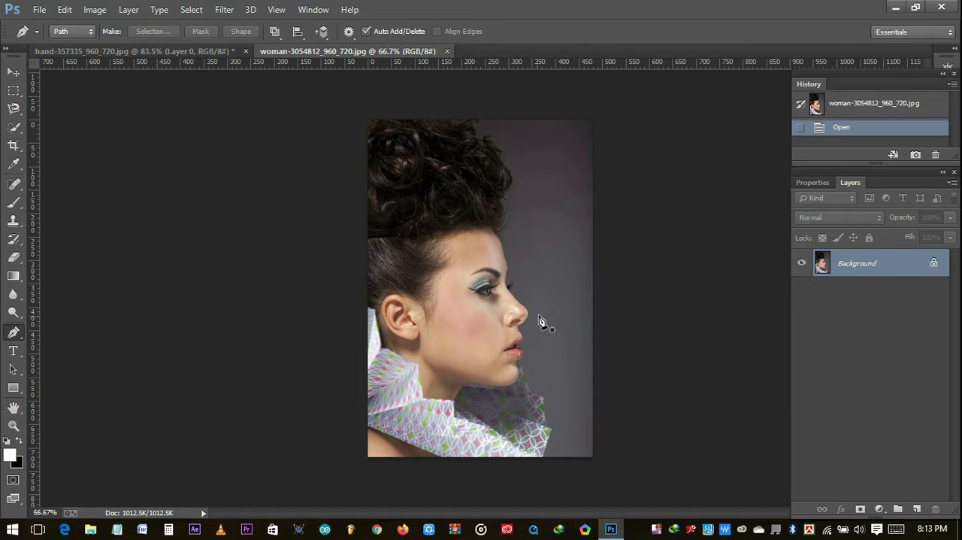
pyautogui.hotkey('ctrl', '+')
pyautogui.hotkey('ctrl', '+')
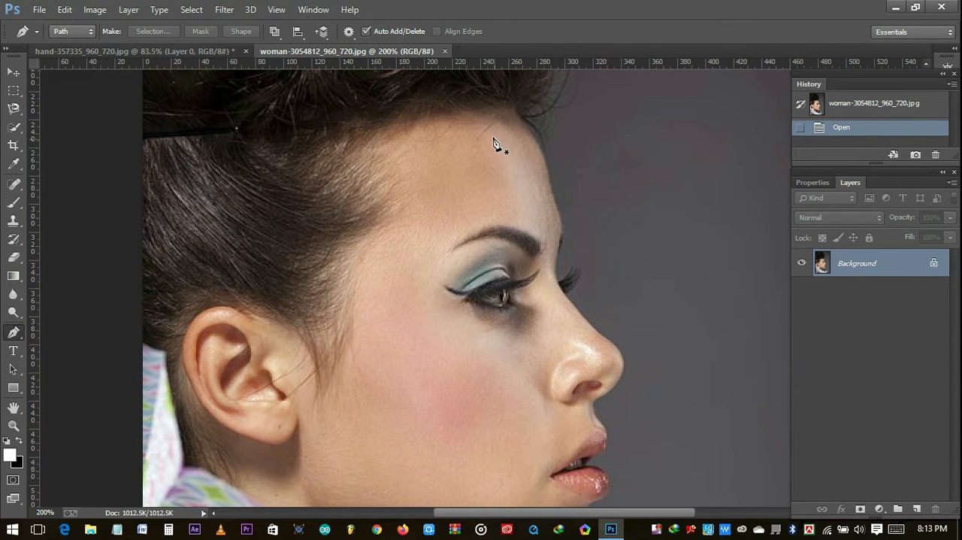
pyautogui.click(518, 122)
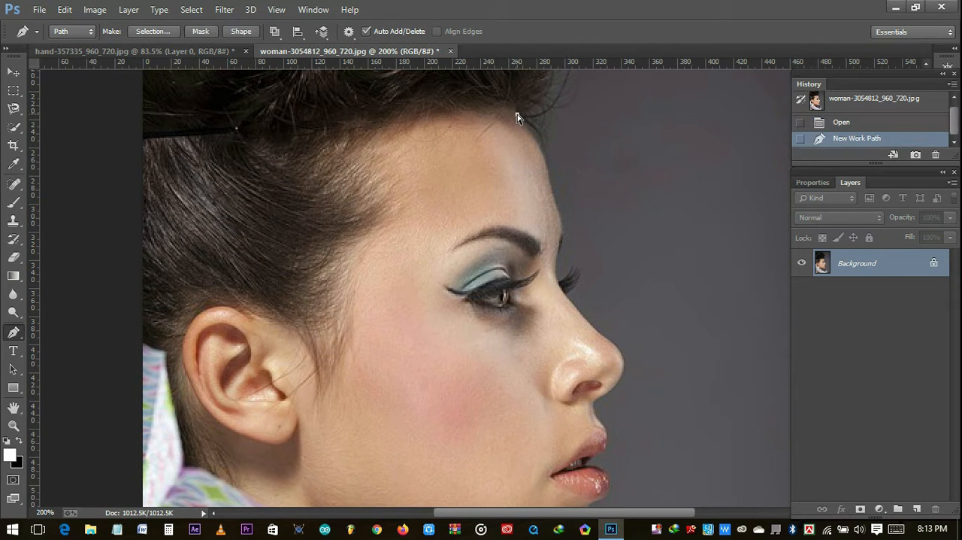
pyautogui.hotkey('ctrl', '+')
pyautogui.hotkey('ctrl', '+')
pyautogui.scroll(3, 519, 121)
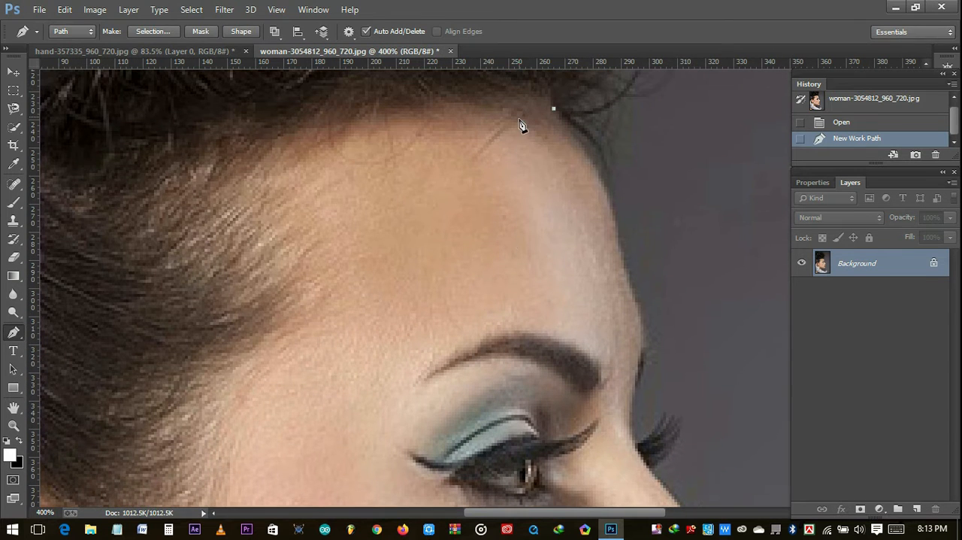
pyautogui.moveTo(613, 204); pyautogui.dragTo(615, 231)
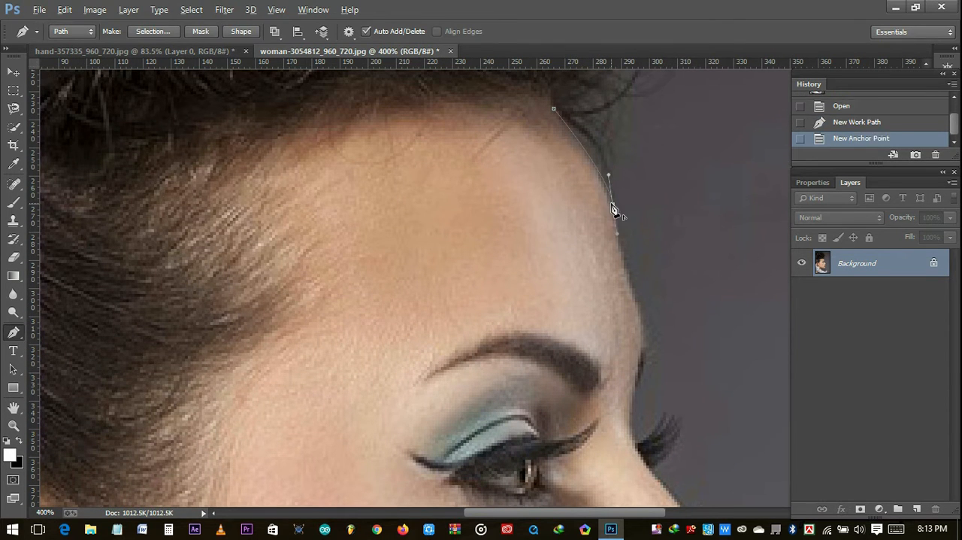
pyautogui.keyDown('alt'); pyautogui.click(613, 203); pyautogui.keyUp('alt')
pyautogui.click(641, 316)
# - Continue the face path past the brow, around the protruding far eyelashes and onto the nose bridge
pyautogui.scroll(-1, 642, 316)
pyautogui.click(644, 315)
pyautogui.click(638, 353)
pyautogui.click(633, 378)
pyautogui.click(632, 409)
pyautogui.moveTo(666, 381); pyautogui.dragTo(621, 411)
pyautogui.keyDown('alt'); pyautogui.click(667, 381); pyautogui.keyUp('alt')
pyautogui.click(678, 384)
pyautogui.click(680, 392)
pyautogui.scroll(-1, 653, 436)
pyautogui.keyDown('alt'); pyautogui.click(653, 392); pyautogui.keyUp('alt')
pyautogui.click(689, 438)
# - Trace the lower nose bridge and curve the path around the nose tip to the nose's base
pyautogui.scroll(-4, 692, 440)
pyautogui.click(714, 351)
pyautogui.click(736, 367)
pyautogui.scroll(-4, 758, 281)
pyautogui.moveTo(707, 376); pyautogui.dragTo(582, 444)
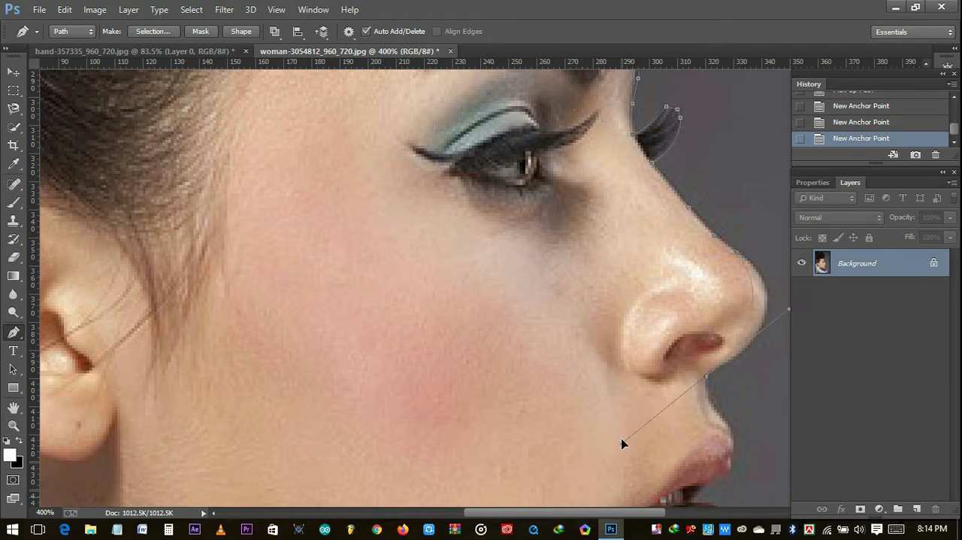
pyautogui.keyDown('alt'); pyautogui.click(707, 376); pyautogui.keyUp('alt')
pyautogui.click(834, 127)
# - Trace the profile from below the nose around the upper lip and into the mouth opening
pyautogui.moveTo(732, 427); pyautogui.dragTo(756, 449)
pyautogui.click(837, 107)
pyautogui.keyDown('alt'); pyautogui.click(707, 376); pyautogui.keyUp('alt')
pyautogui.keyDown('alt'); pyautogui.click(732, 427); pyautogui.keyUp('alt')
pyautogui.click(734, 449)
pyautogui.click(731, 461)
pyautogui.click(633, 267)
pyautogui.click(625, 276)
pyautogui.click(614, 288)
# - Continue the face path around the lower lip and down the front of the chin
pyautogui.moveTo(631, 360); pyautogui.dragTo(566, 418)
pyautogui.hotkey('ctrl', 'z')
pyautogui.moveTo(662, 330); pyautogui.dragTo(594, 364)
pyautogui.keyDown('alt'); pyautogui.click(662, 330); pyautogui.keyUp('alt')
pyautogui.keyDown('alt'); pyautogui.click(628, 361); pyautogui.keyUp('alt')
pyautogui.moveTo(633, 422); pyautogui.dragTo(664, 479)
pyautogui.keyDown('alt'); pyautogui.click(633, 422); pyautogui.keyUp('alt')
# - Trace the underside of the chin along the jaw, and undo the last two path changes near the neck
pyautogui.scroll(-3, 617, 421)
pyautogui.moveTo(507, 397); pyautogui.dragTo(360, 389)
pyautogui.keyDown('alt'); pyautogui.click(507, 398); pyautogui.keyUp('alt')
pyautogui.click(371, 384)
pyautogui.click(305, 383)
pyautogui.click(246, 482)
pyautogui.scroll(-1, 396, 430)
pyautogui.hotkey('ctrl', 'alt', 'z')
pyautogui.hotkey('ctrl', 'alt', 'z')
# - Continue the path from under the jaw down the neck and up across the collar toward the ear
pyautogui.click(332, 372)
pyautogui.moveTo(288, 397); pyautogui.dragTo(737, 526)
pyautogui.keyDown('alt'); pyautogui.click(287, 397); pyautogui.keyUp('alt')
pyautogui.click(247, 470)
pyautogui.click(363, 331)
pyautogui.click(479, 97)
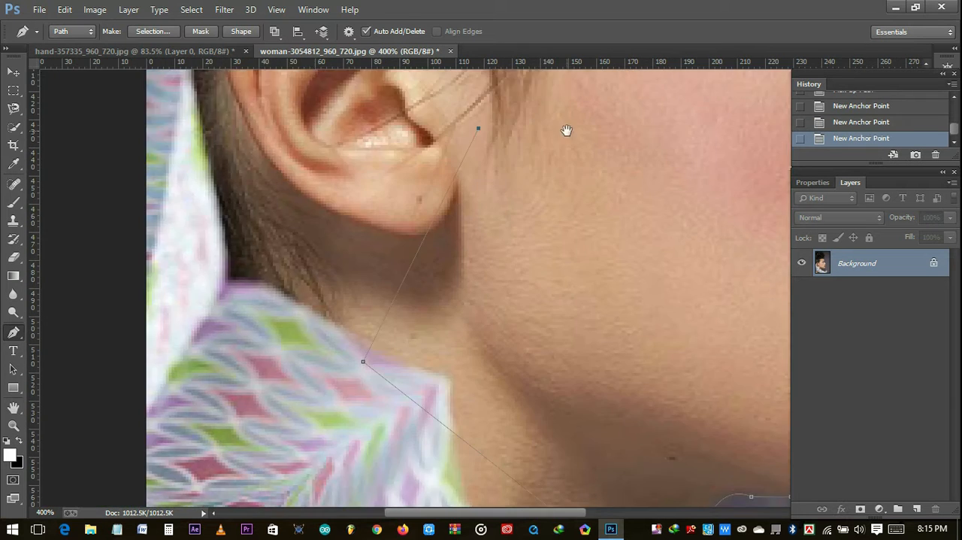
# - Run the path up through the hair beside the ear, across the hairline, and close it at its starting point
pyautogui.moveTo(540, 292); pyautogui.dragTo(395, 531)
pyautogui.click(293, 160)
pyautogui.moveTo(500, 157); pyautogui.dragTo(247, 376)
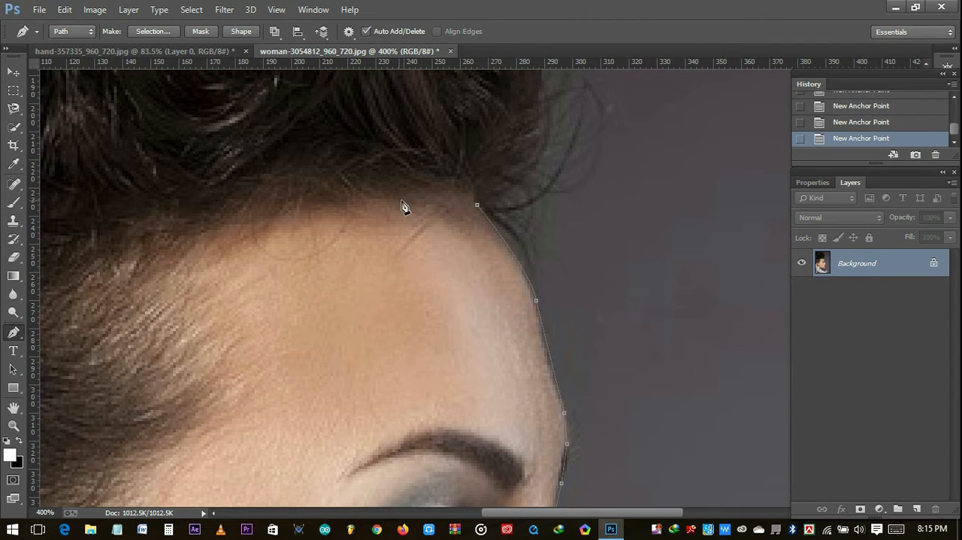
pyautogui.click(249, 211)
pyautogui.click(479, 206)
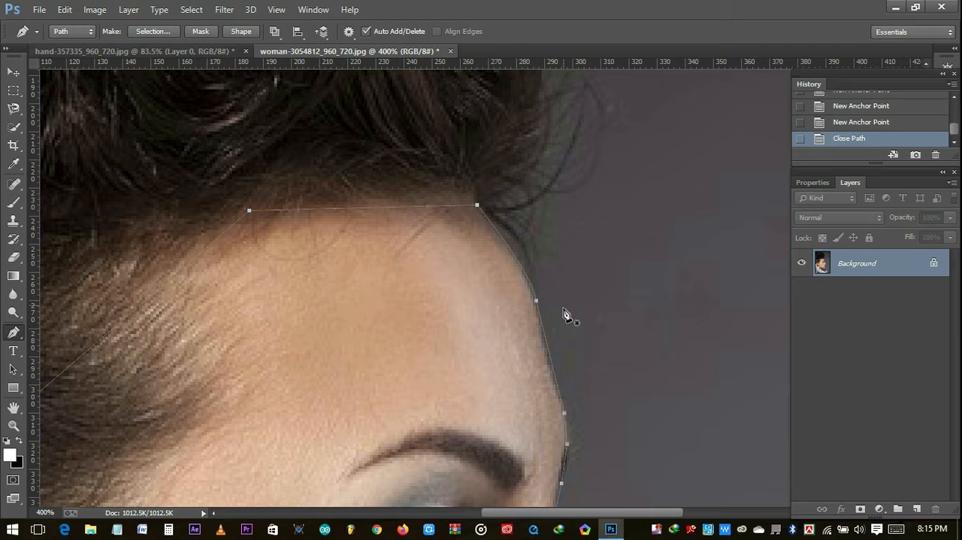
# - Convert the closed face path into a selection and add a layer mask that isolates the face
pyautogui.hotkey('ctrl', '0')
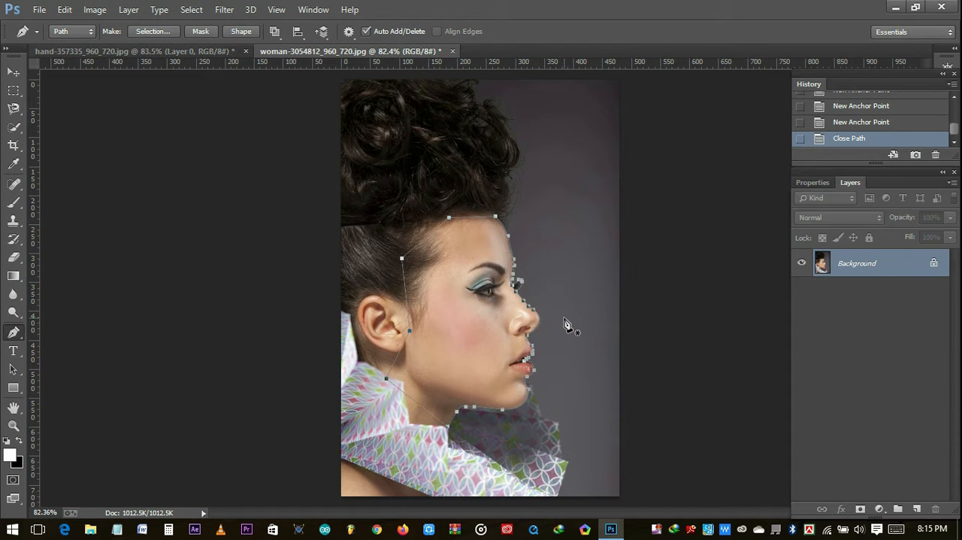
pyautogui.rightClick(445, 334)
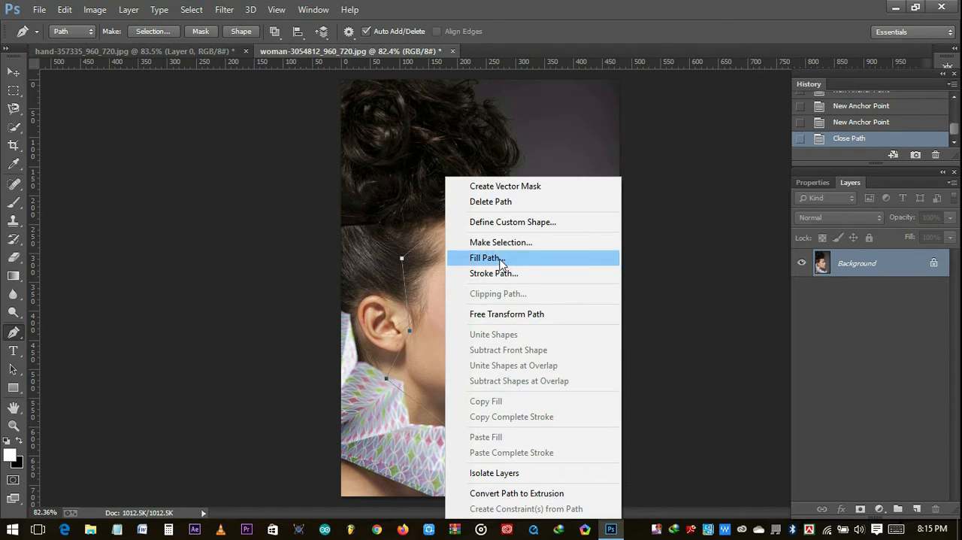
pyautogui.click(506, 240)
pyautogui.click(553, 149)
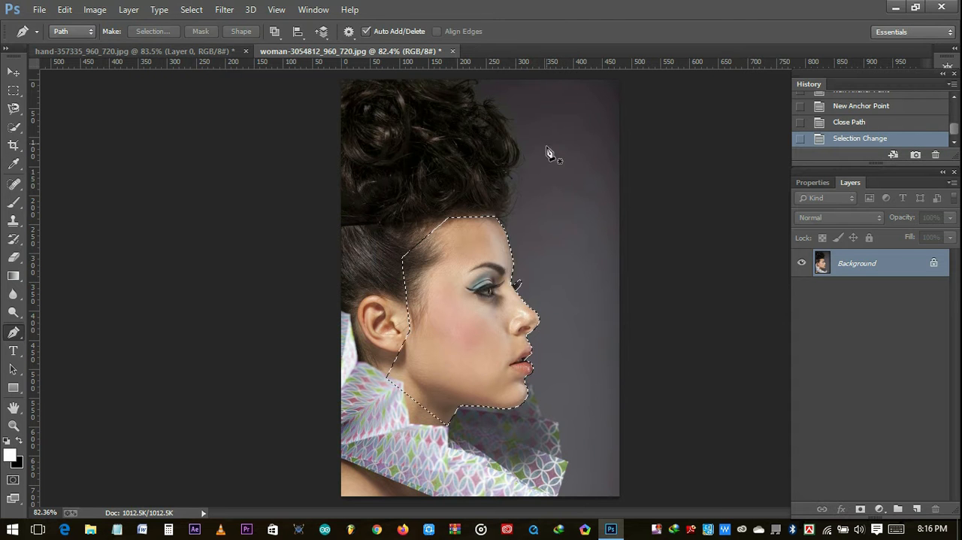
pyautogui.click(861, 510)
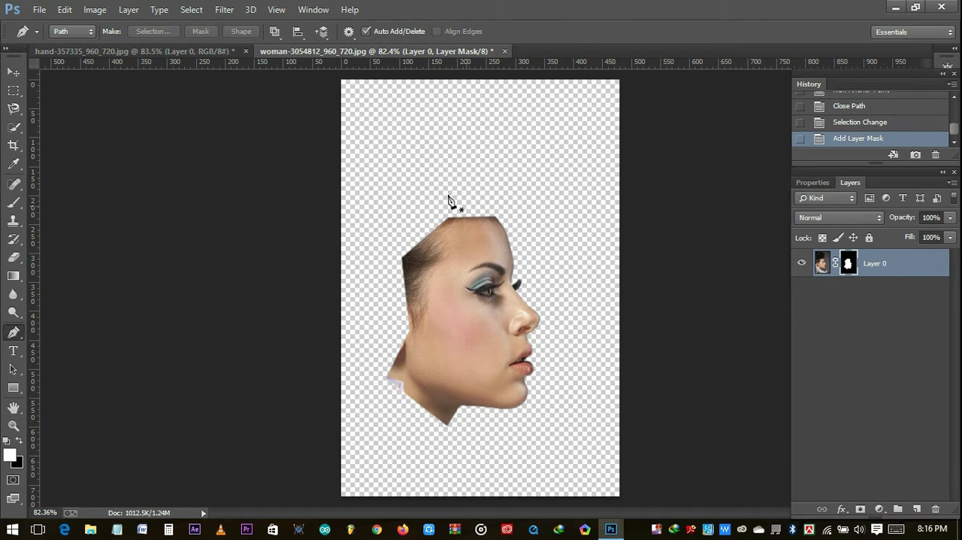
# - Bring the masked face into the hand document as a new layer above the hand and flip it horizontally
pyautogui.click(13, 72)
pyautogui.moveTo(482, 348); pyautogui.dragTo(492, 258)
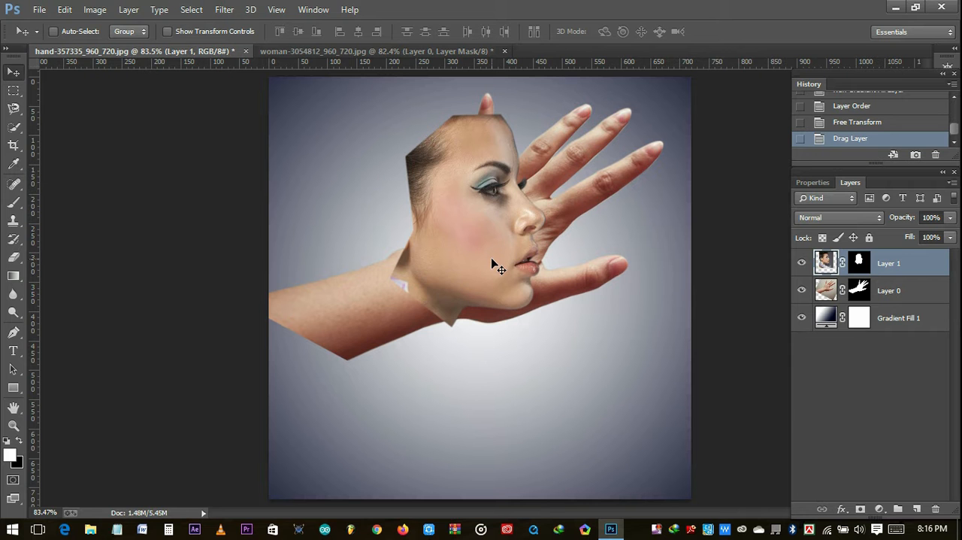
pyautogui.hotkey('ctrl', 't')
pyautogui.rightClick(490, 268)
pyautogui.click(542, 475)
# - Rotate the flipped face by 17.22° and position it over the palm
pyautogui.moveTo(496, 273); pyautogui.dragTo(480, 348)
pyautogui.moveTo(656, 455); pyautogui.dragTo(541, 452)
pyautogui.moveTo(505, 366); pyautogui.dragTo(516, 309)
# - Reduce the face layer's opacity to 36% and shift and slightly enlarge the face so its jaw lines up with the palm's lower edge
pyautogui.moveTo(906, 218); pyautogui.dragTo(864, 222)
pyautogui.hotkey('ctrl', '+')
pyautogui.hotkey('ctrl', '+')
pyautogui.hotkey('ctrl', '+')
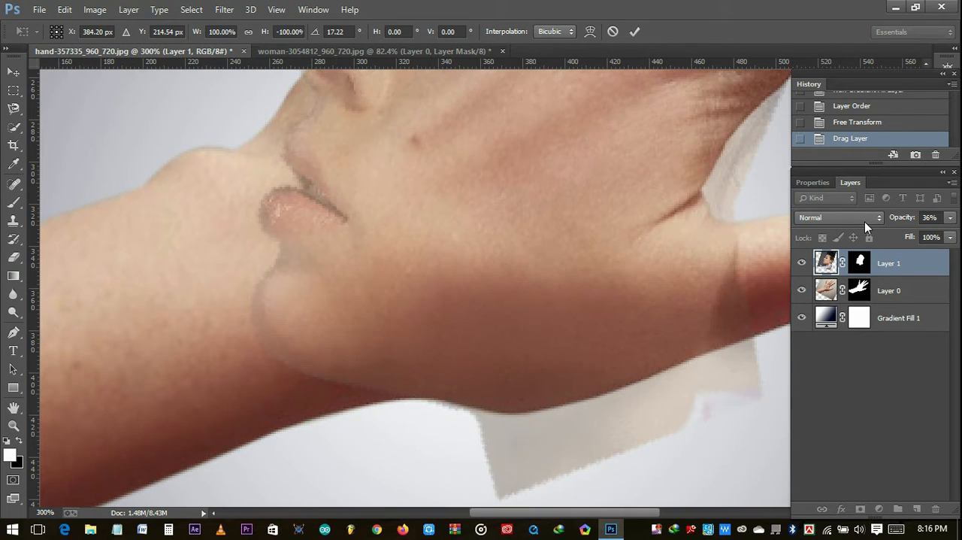
pyautogui.hotkey('ctrl', '-')
pyautogui.moveTo(427, 215); pyautogui.dragTo(451, 316)
pyautogui.moveTo(527, 318); pyautogui.dragTo(524, 298)
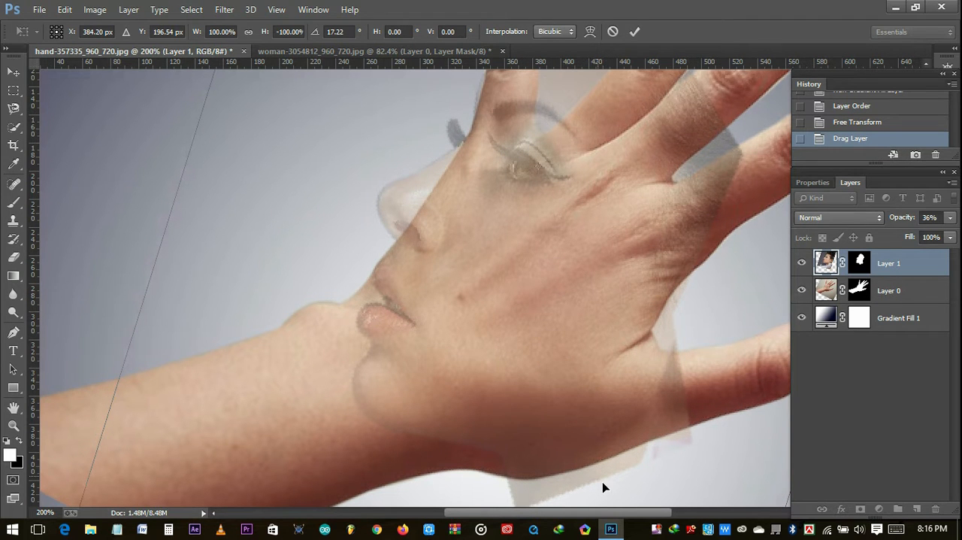
pyautogui.scroll(-3, 426, 391)
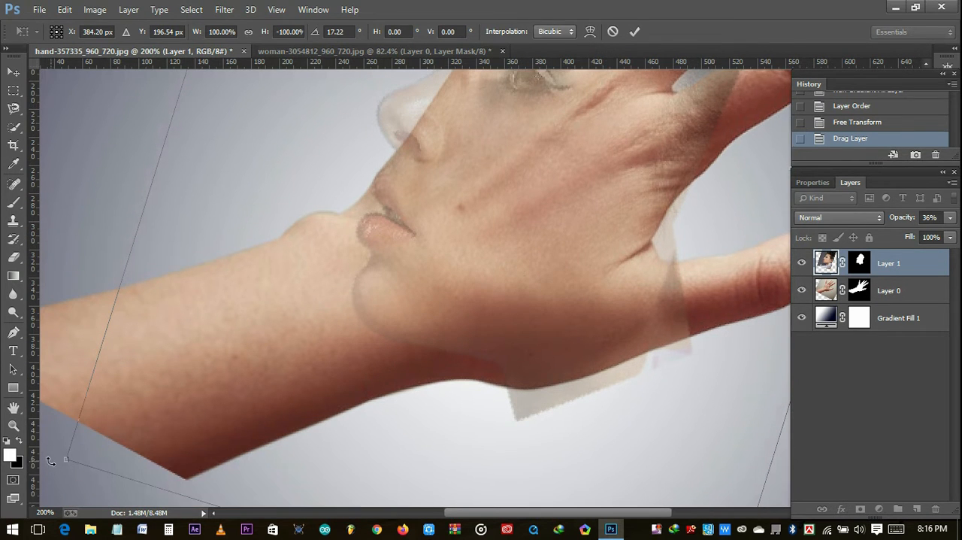
pyautogui.moveTo(65, 458); pyautogui.dragTo(48, 482)
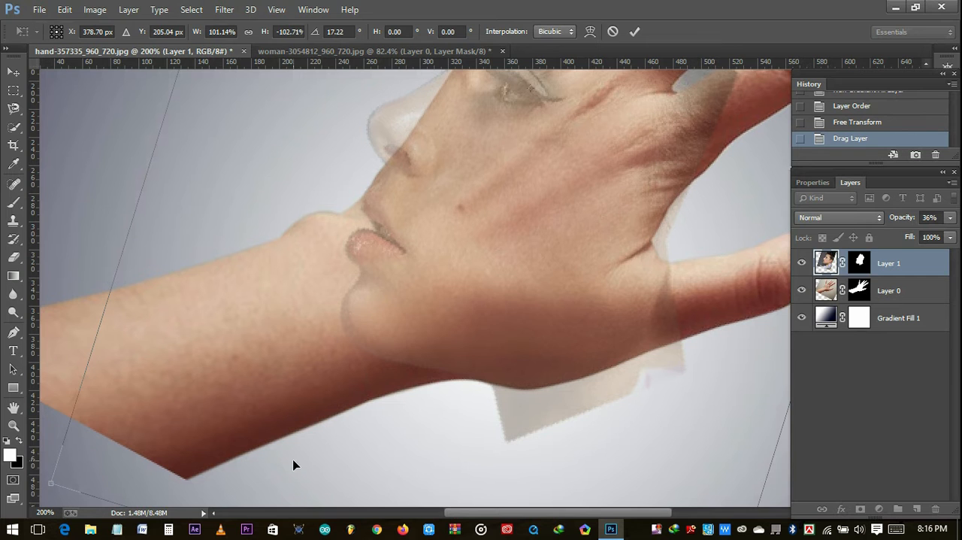
# - Restore the face layer's opacity to 100% and apply the transform
pyautogui.scroll(3, 300, 461)
pyautogui.scroll(3, 331, 459)
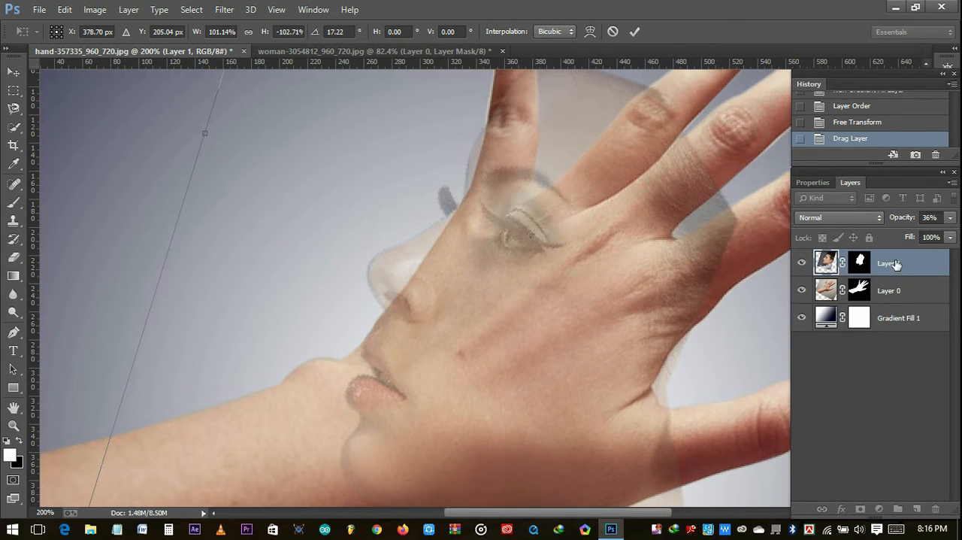
pyautogui.moveTo(899, 224); pyautogui.dragTo(953, 219)
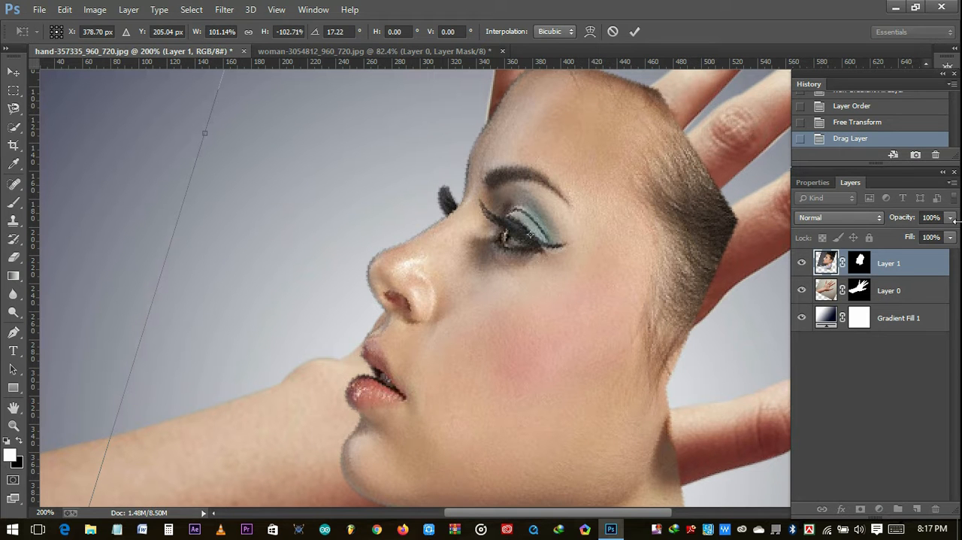
pyautogui.click(634, 33)
pyautogui.hotkey('ctrl', '0')
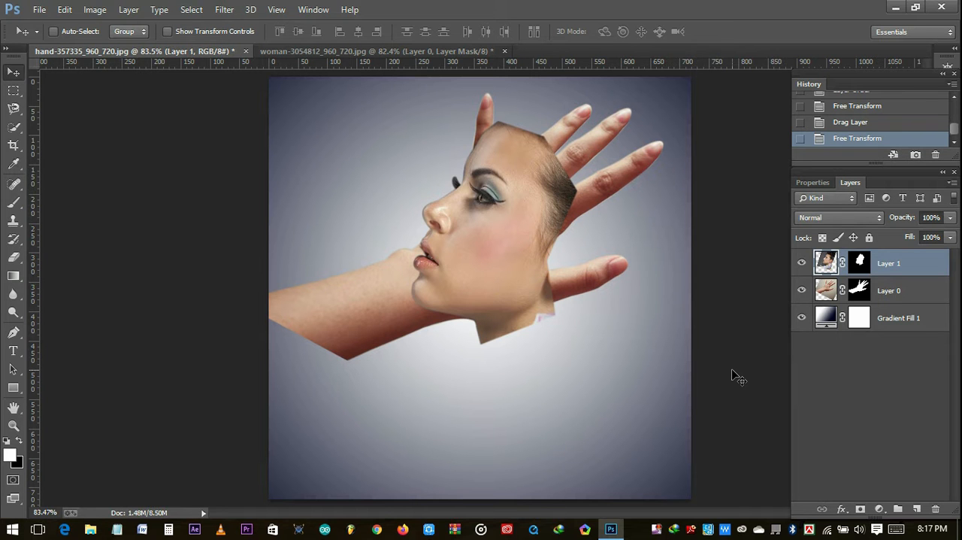
pyautogui.click(894, 293)
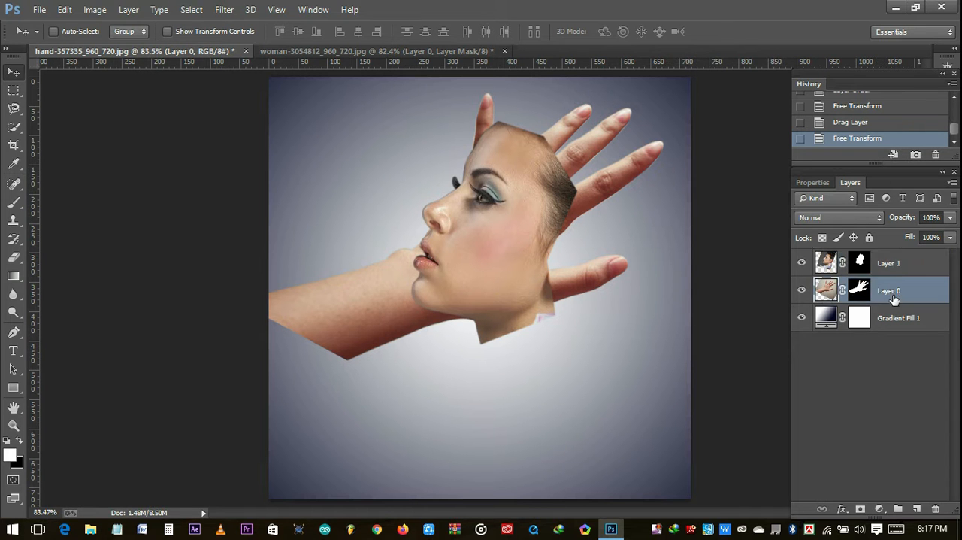
pyautogui.keyDown('ctrl'); pyautogui.click(895, 299); pyautogui.keyUp('ctrl')
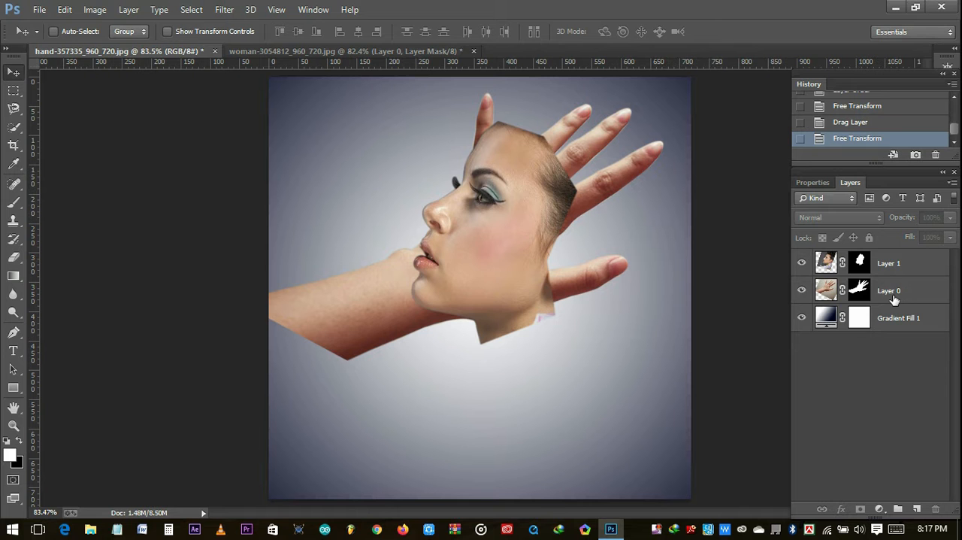
pyautogui.click(894, 292)
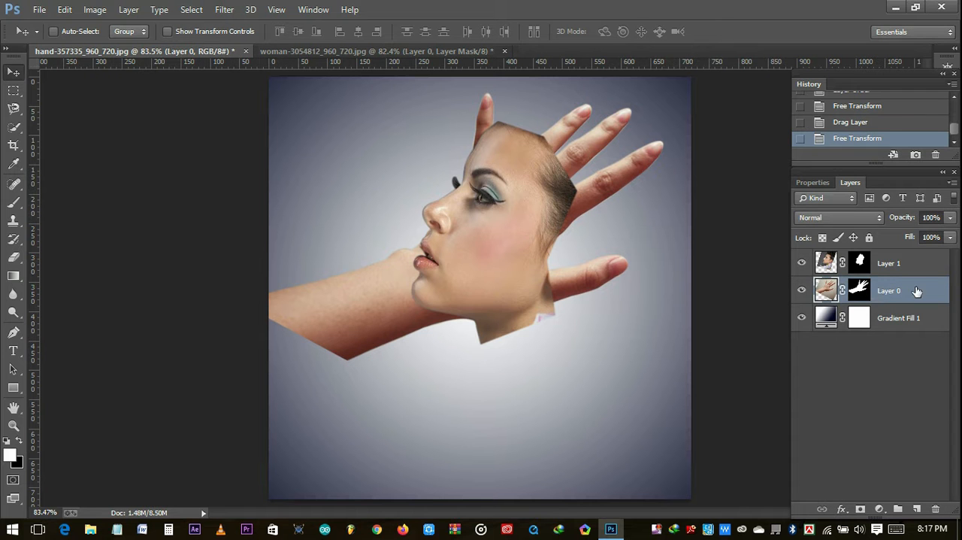
pyautogui.keyDown('ctrl'); pyautogui.click(917, 291); pyautogui.keyUp('ctrl')
pyautogui.keyDown('ctrl'); pyautogui.click(829, 290); pyautogui.keyUp('ctrl')
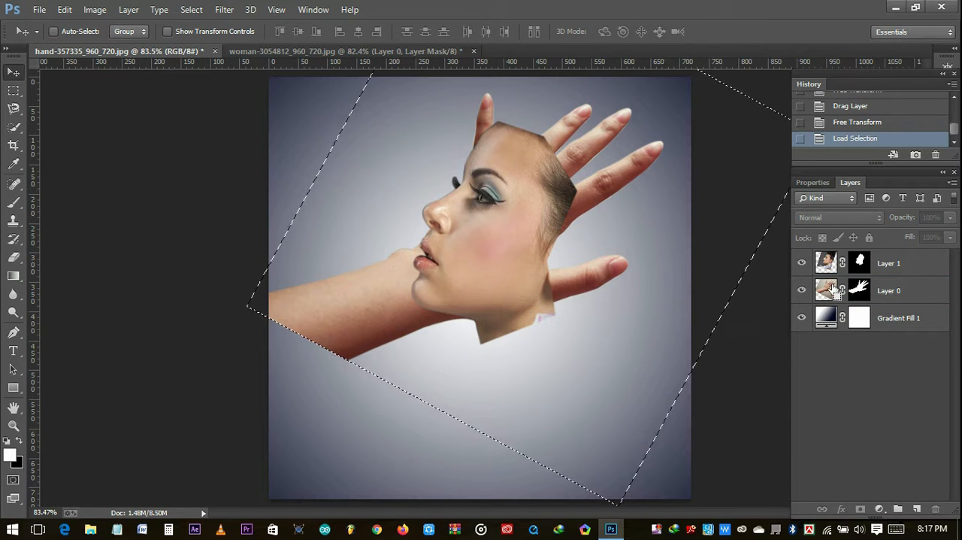
pyautogui.click(903, 292)
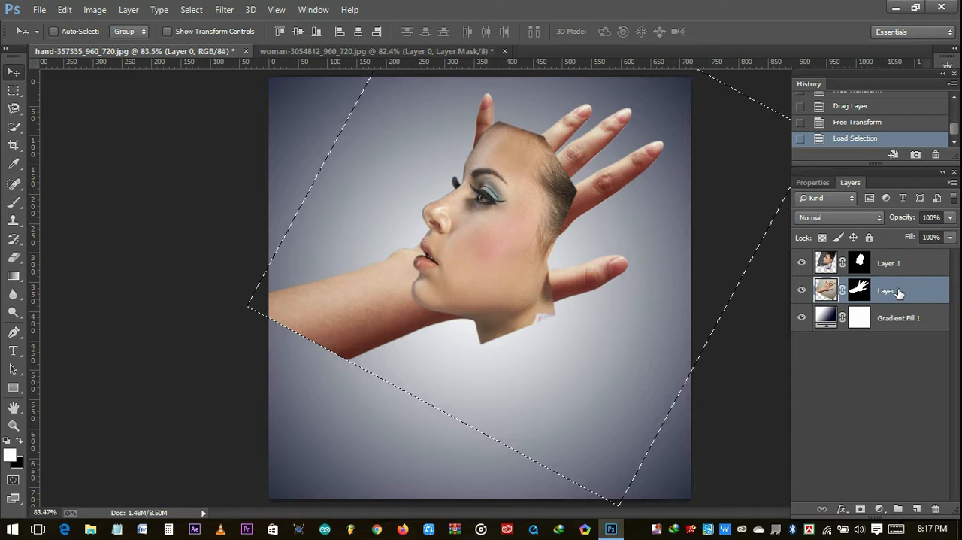
pyautogui.hotkey('ctrl', 'd')
# - Load the hand's layer mask as a selection, set the brush to black, and invert the selection
pyautogui.keyDown('ctrl'); pyautogui.click(860, 290); pyautogui.keyUp('ctrl')
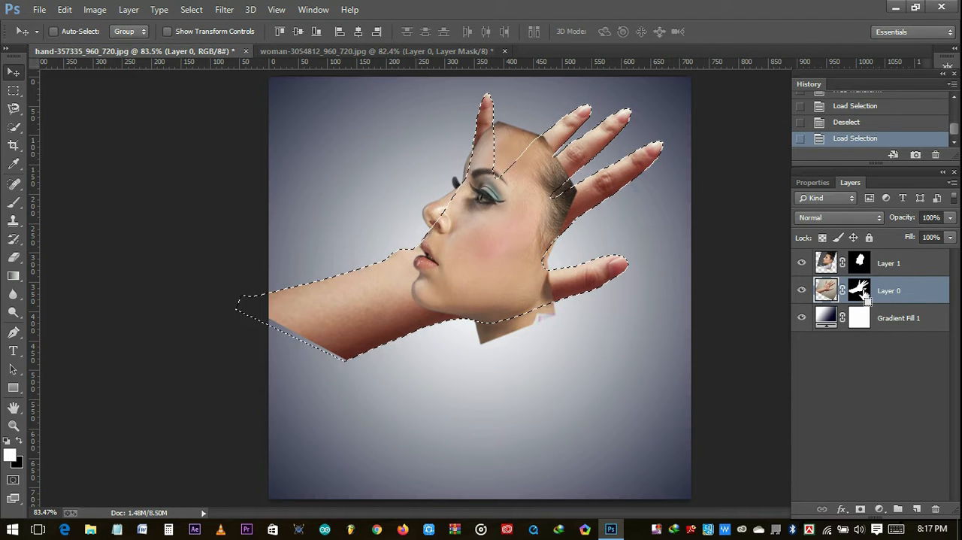
pyautogui.press('b')
pyautogui.press('x')
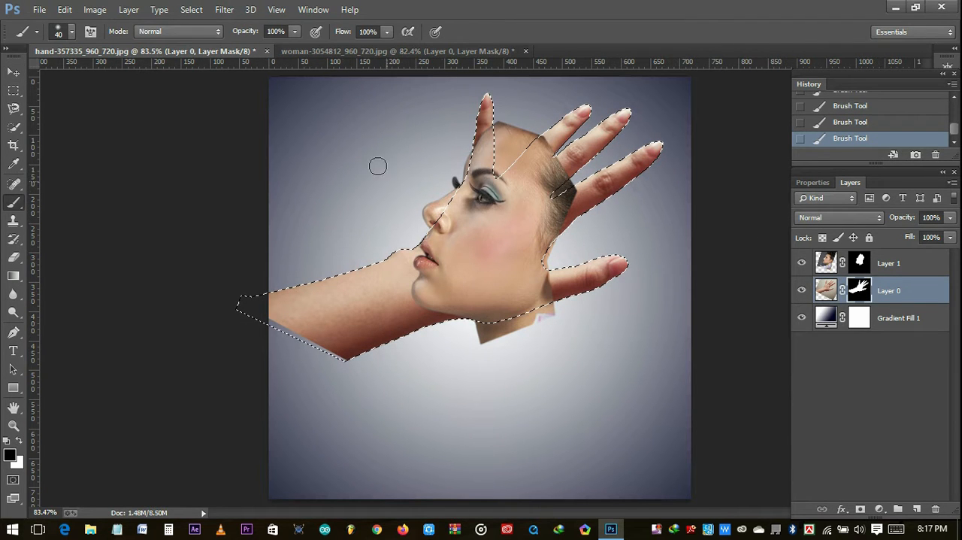
pyautogui.click(191, 10)
pyautogui.click(204, 62)
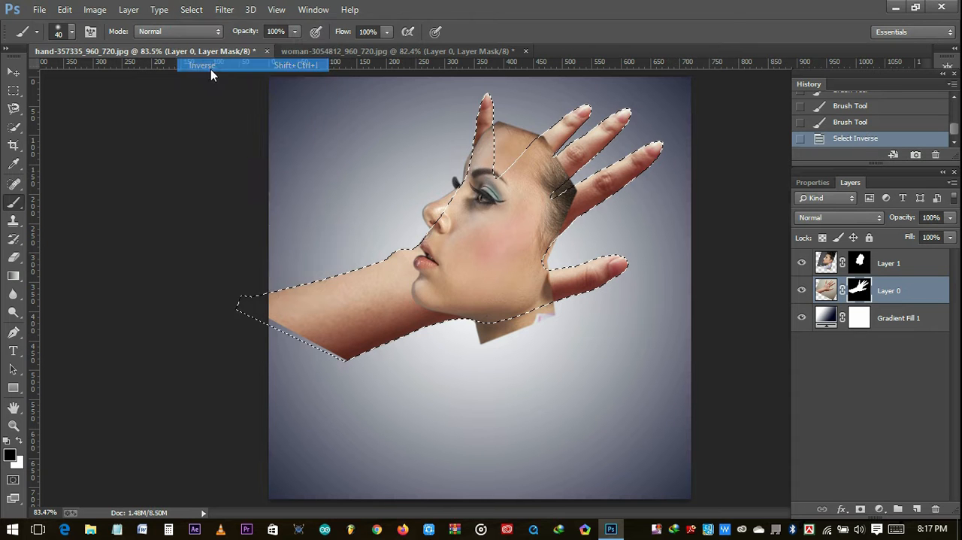
# - Paint black on the face layer's mask to hide the neck and collar remnants below the hand's edge, and clear the selection
pyautogui.moveTo(517, 331); pyautogui.dragTo(513, 333)
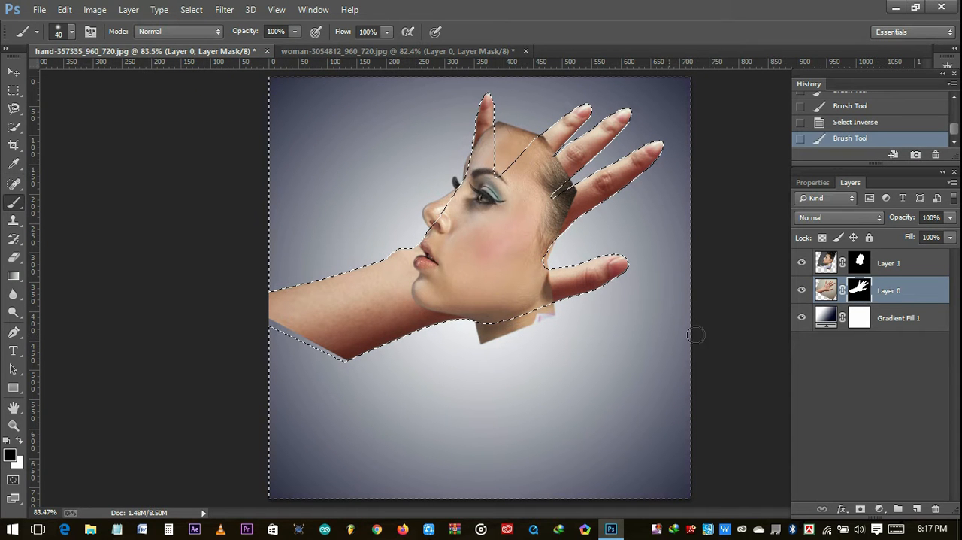
pyautogui.click(858, 263)
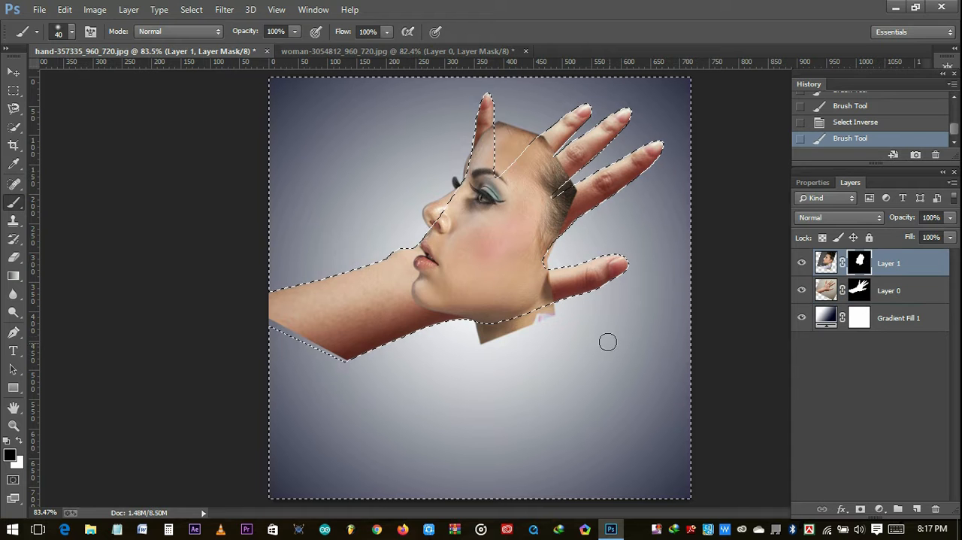
pyautogui.moveTo(551, 317)
pyautogui.mouseDown()
pyautogui.moveTo(554, 296)
pyautogui.moveTo(535, 311)
pyautogui.mouseUp()
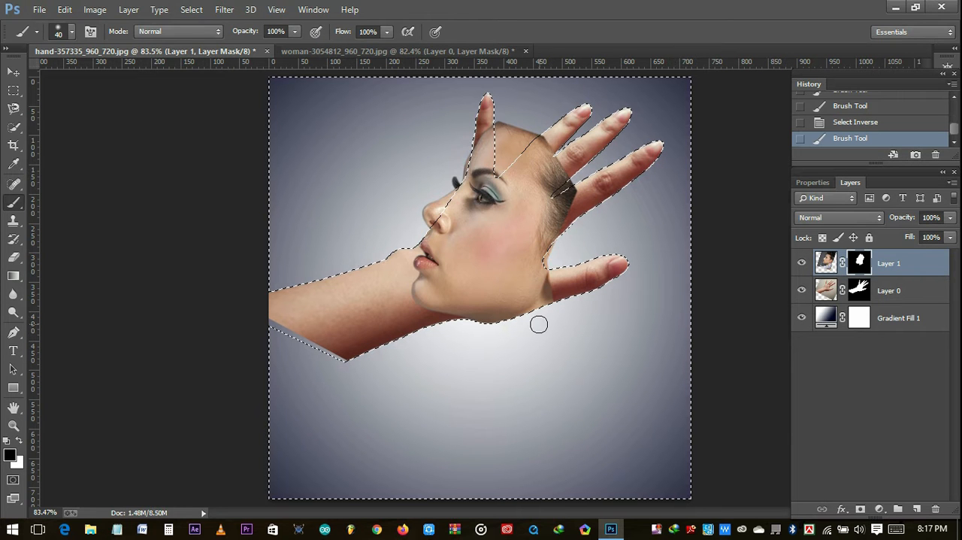
pyautogui.moveTo(536, 322)
pyautogui.mouseDown()
pyautogui.moveTo(533, 309)
pyautogui.moveTo(552, 311)
pyautogui.moveTo(545, 315)
pyautogui.mouseUp()
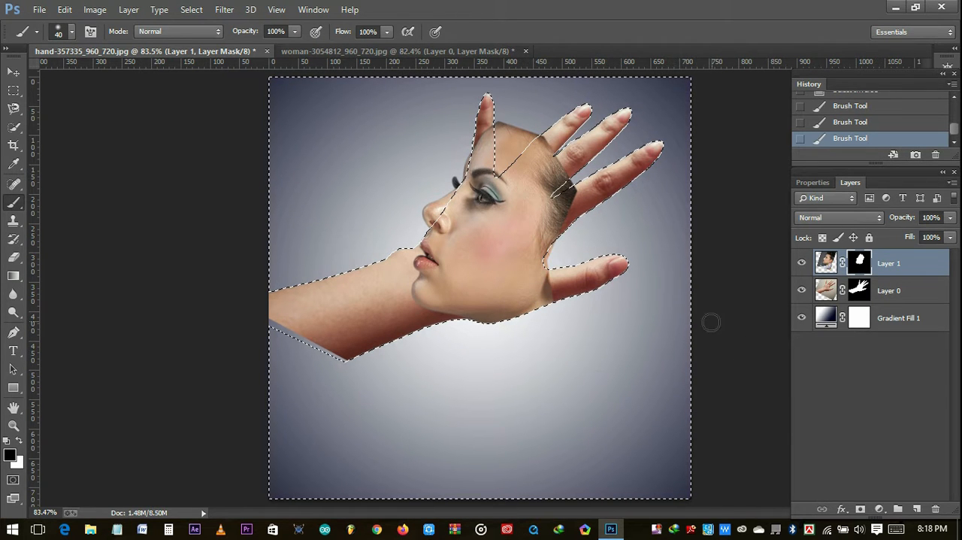
pyautogui.hotkey('ctrl', 'd')
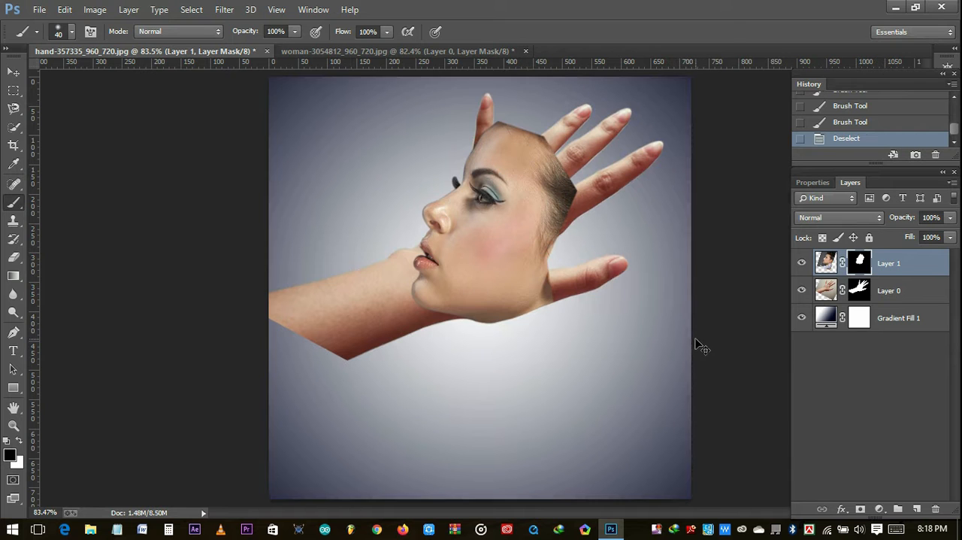
# - Load the face's layer mask as a selection, target the hand layer's mask, and invert the selection
pyautogui.keyDown('ctrl'); pyautogui.click(861, 264); pyautogui.keyUp('ctrl')
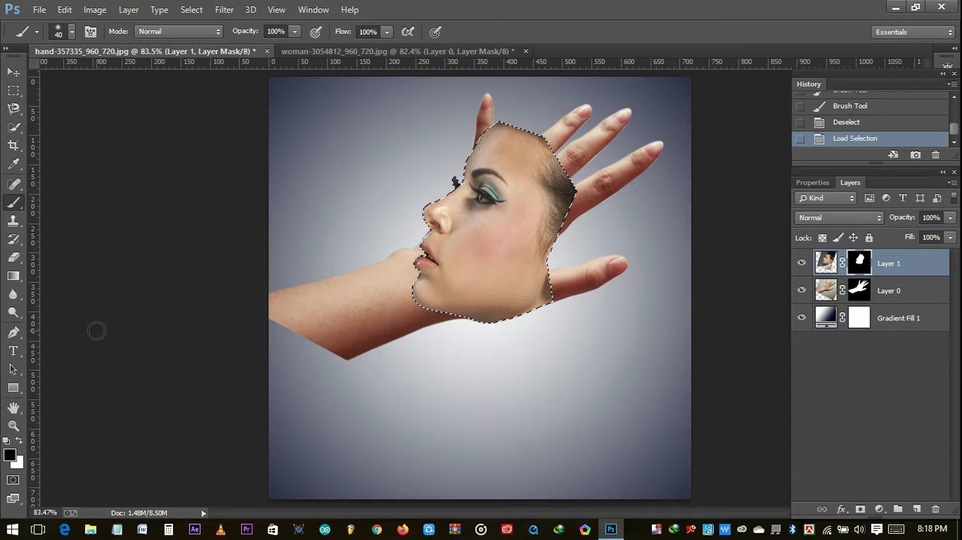
pyautogui.click(858, 298)
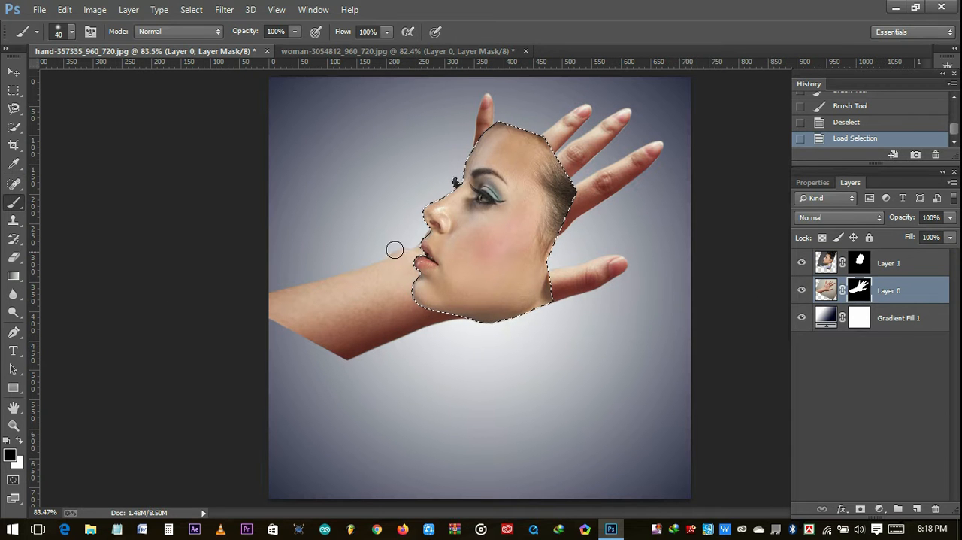
pyautogui.moveTo(423, 221); pyautogui.dragTo(420, 234)
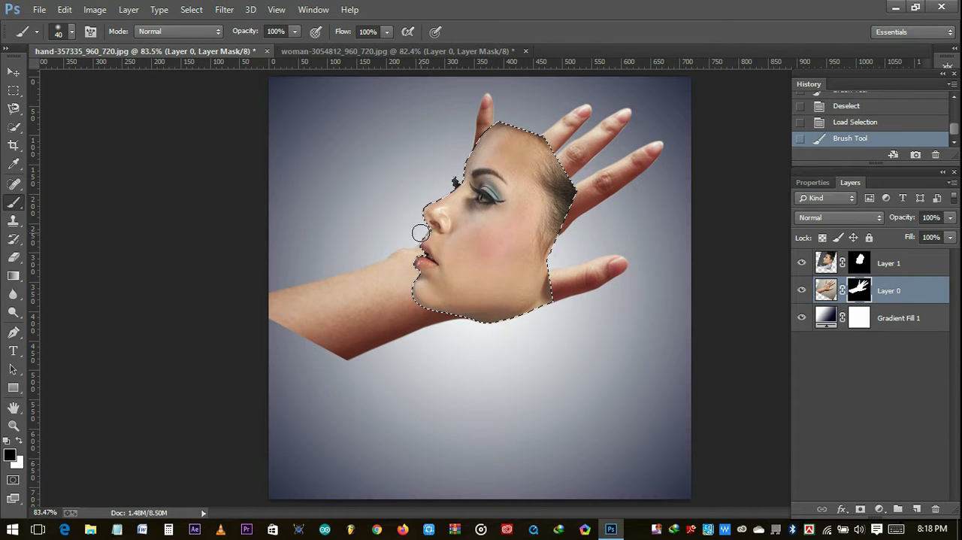
pyautogui.click(191, 9)
pyautogui.click(203, 66)
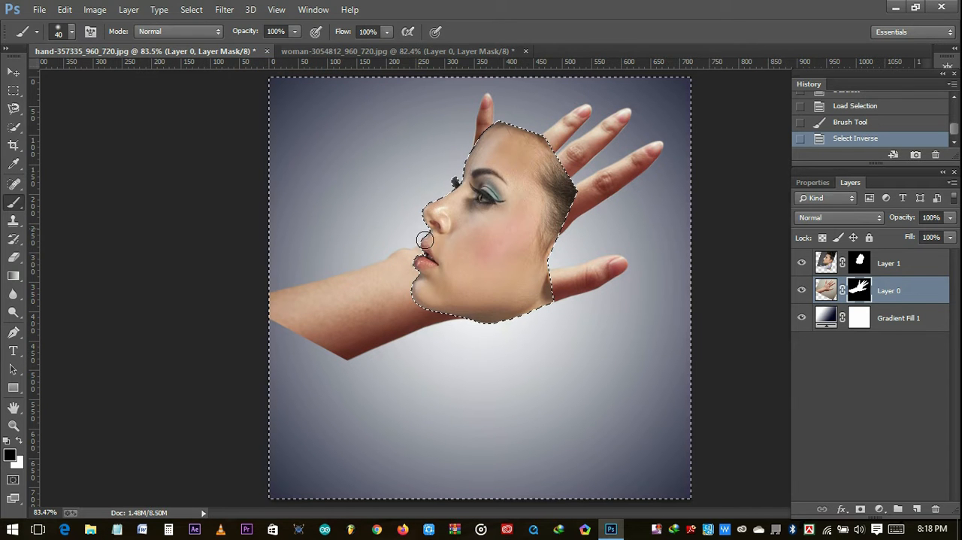
# - Paint black on the hand layer's mask to hide the wrist and forearm outside the face, and clear the selection
pyautogui.moveTo(418, 256)
pyautogui.mouseDown()
pyautogui.moveTo(426, 322)
pyautogui.moveTo(469, 318)
pyautogui.moveTo(458, 312)
pyautogui.moveTo(444, 334)
pyautogui.mouseUp()
pyautogui.moveTo(407, 303)
pyautogui.mouseDown()
pyautogui.moveTo(415, 336)
pyautogui.moveTo(374, 330)
pyautogui.moveTo(380, 379)
pyautogui.moveTo(372, 338)
pyautogui.moveTo(330, 301)
pyautogui.moveTo(352, 260)
pyautogui.mouseUp()
pyautogui.moveTo(348, 344)
pyautogui.mouseDown()
pyautogui.moveTo(337, 293)
pyautogui.moveTo(307, 344)
pyautogui.moveTo(300, 328)
pyautogui.moveTo(282, 337)
pyautogui.moveTo(321, 305)
pyautogui.moveTo(293, 321)
pyautogui.moveTo(296, 297)
pyautogui.moveTo(276, 343)
pyautogui.moveTo(268, 290)
pyautogui.moveTo(276, 350)
pyautogui.mouseUp()
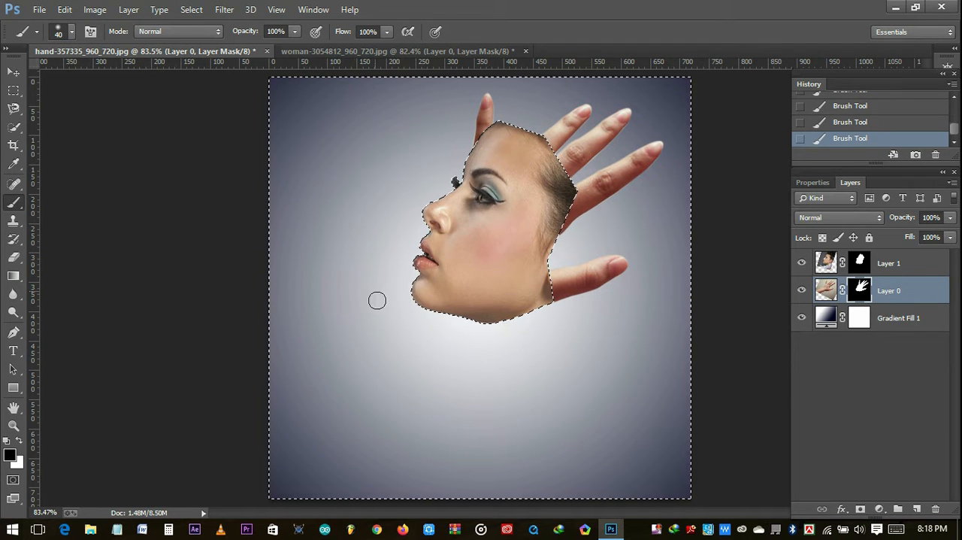
pyautogui.hotkey('ctrl', 'd')
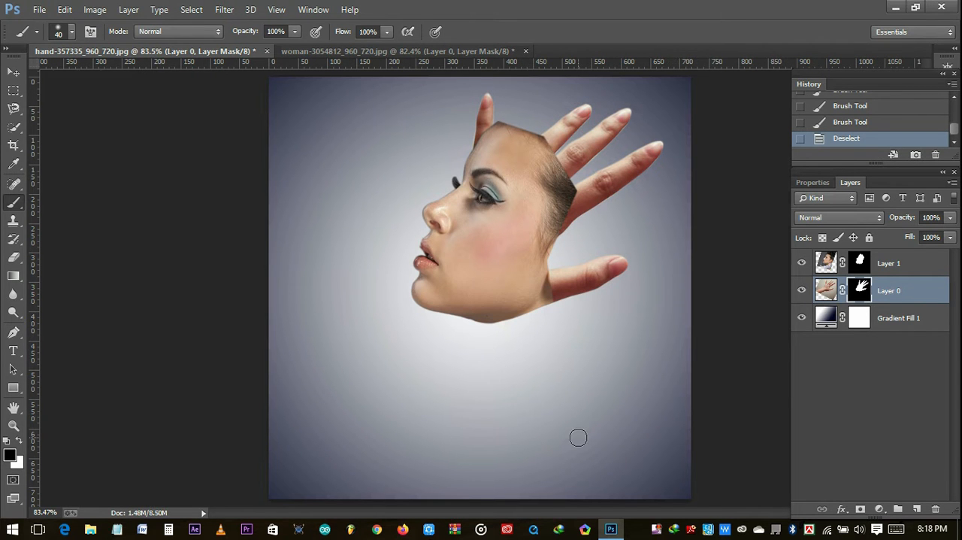
pyautogui.hotkey('ctrl', '+')
pyautogui.hotkey('ctrl', '+')
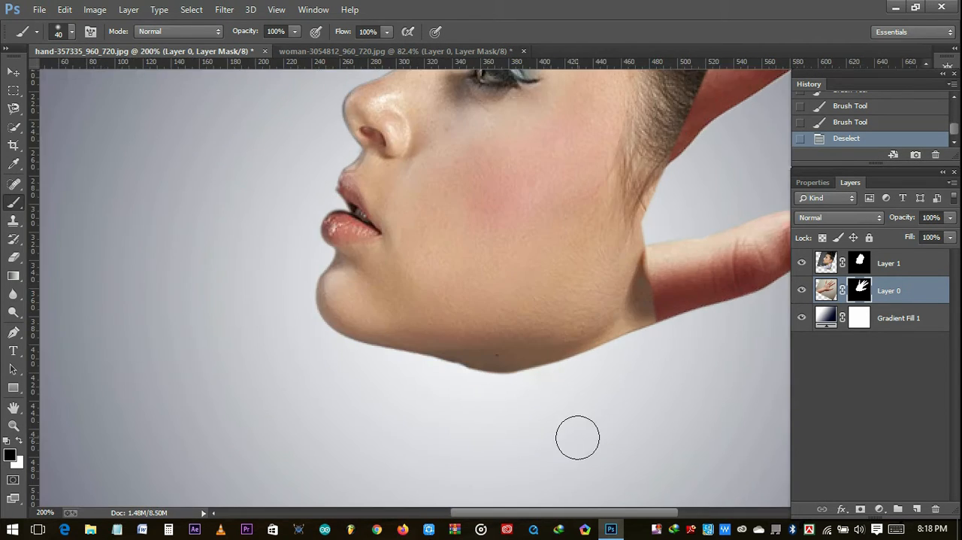
pyautogui.moveTo(576, 368)
pyautogui.mouseDown()
pyautogui.moveTo(461, 525)
pyautogui.moveTo(451, 497)
pyautogui.mouseUp()
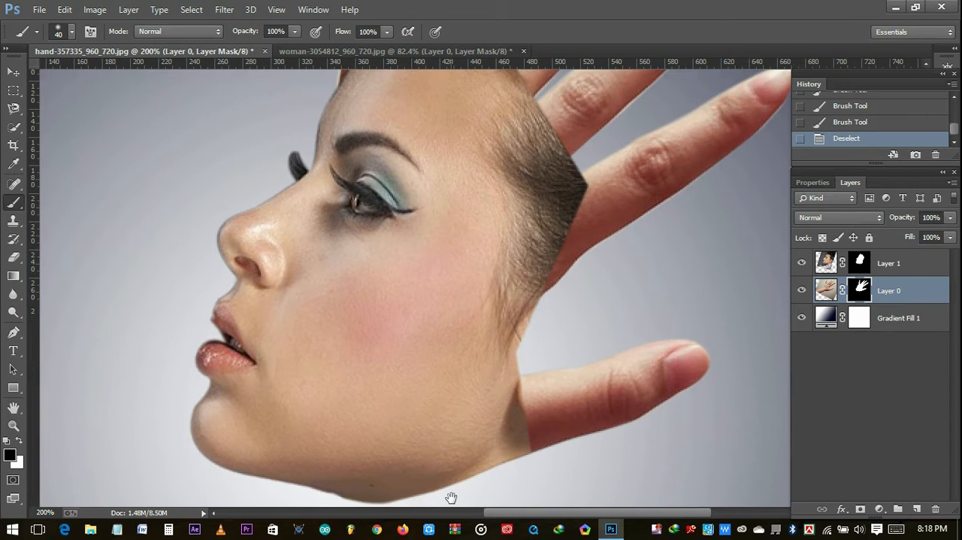
pyautogui.hotkey('ctrl', '-')
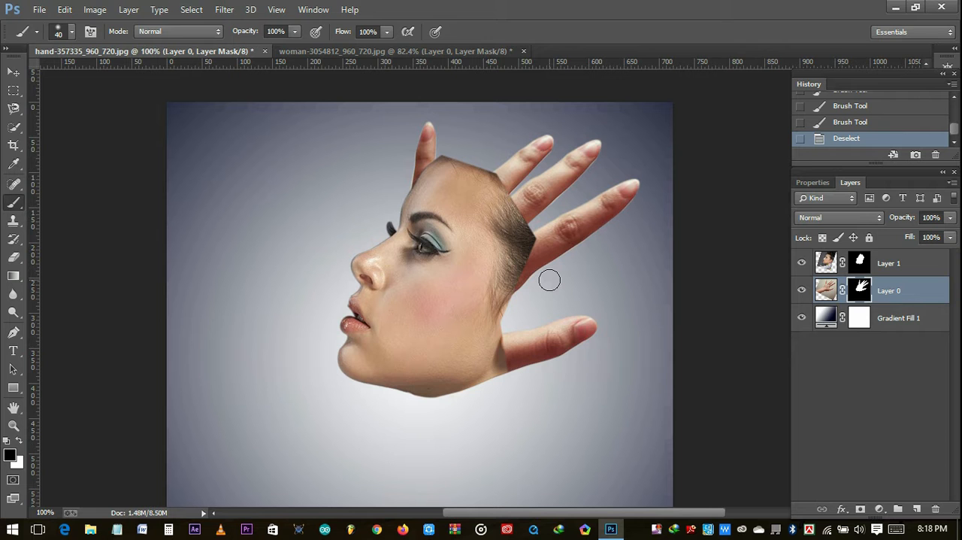
pyautogui.click(511, 292)
pyautogui.click(508, 295)
pyautogui.hotkey('ctrl', 'z')
pyautogui.hotkey('ctrl', 'z')
pyautogui.hotkey('ctrl', 'z')
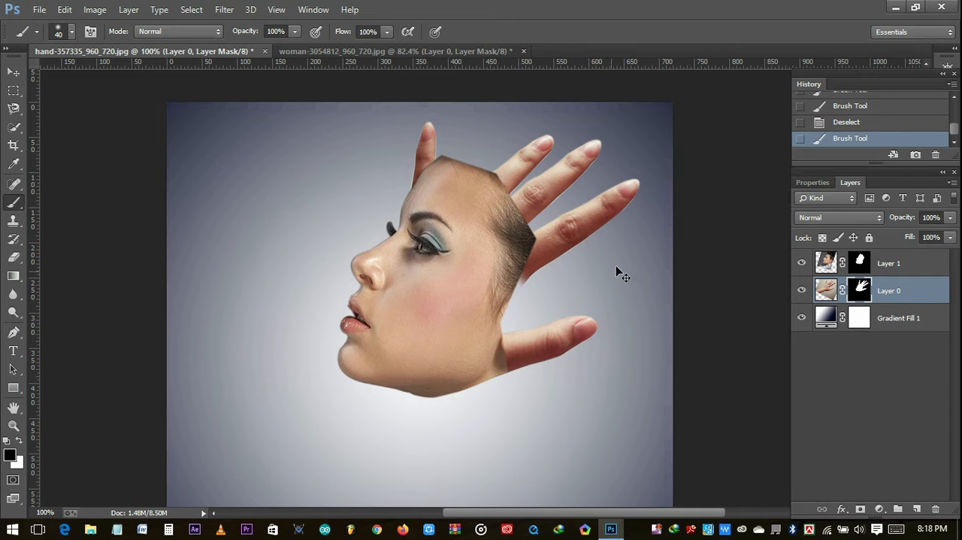
pyautogui.click(849, 122)
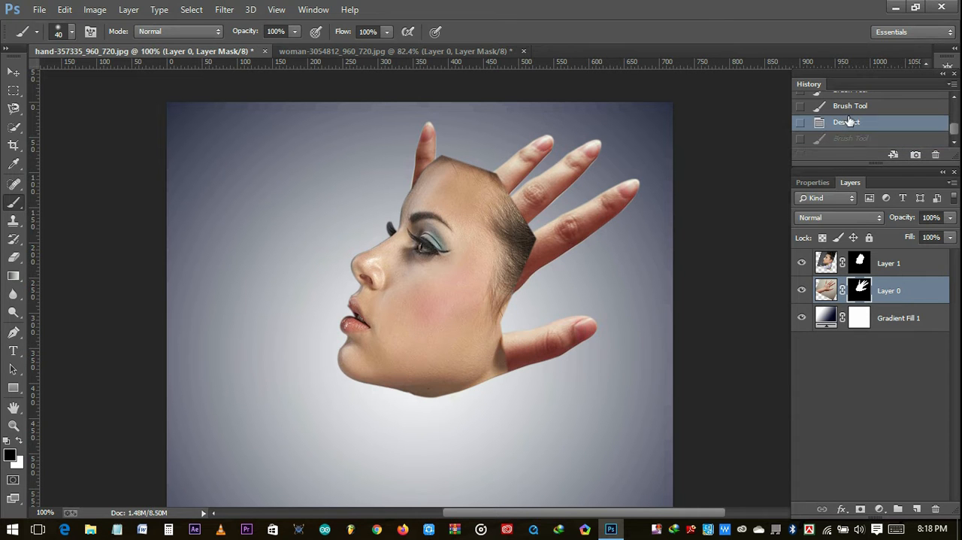
# - Paint on the face layer's mask with a 150 px black brush to blend the hair, forehead and ear-side edges into the hand
pyautogui.click(889, 265)
pyautogui.click(859, 262)
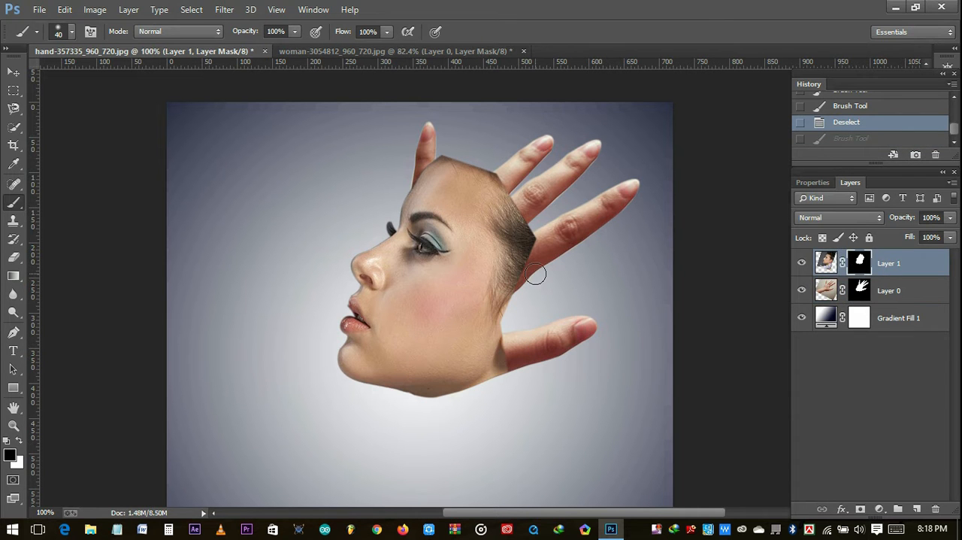
pyautogui.press(']')
pyautogui.press(']')
pyautogui.press(']')
pyautogui.press(']')
pyautogui.press(']')
pyautogui.press(']')
pyautogui.press(']')
pyautogui.click(561, 215)
pyautogui.click(563, 215)
pyautogui.click(558, 219)
pyautogui.moveTo(557, 223)
pyautogui.mouseDown()
pyautogui.moveTo(534, 312)
pyautogui.moveTo(524, 298)
pyautogui.moveTo(534, 244)
pyautogui.moveTo(519, 196)
pyautogui.moveTo(496, 163)
pyautogui.moveTo(434, 132)
pyautogui.mouseUp()
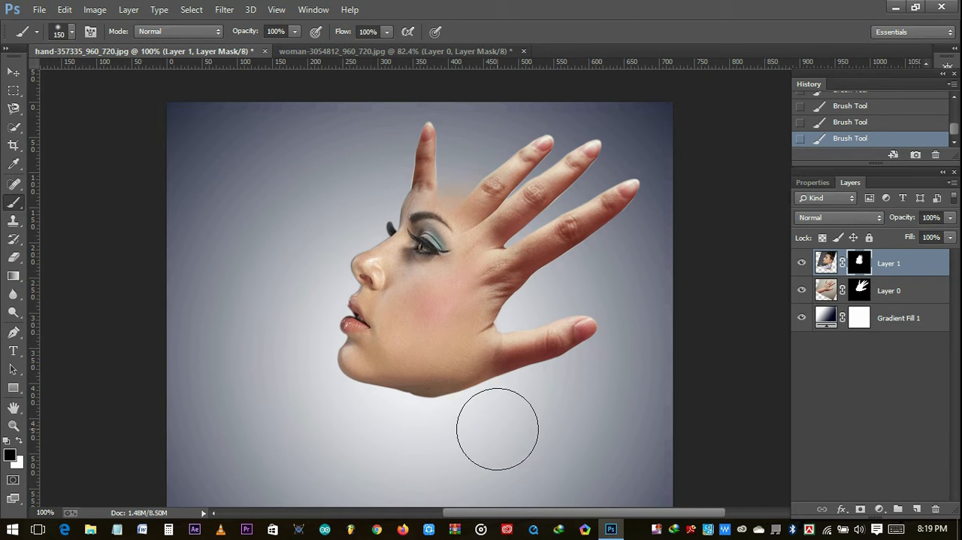
# - Try the face layer at 37% opacity, undo that, and paint black on its mask over the forehead and eyebrow
pyautogui.moveTo(902, 219); pyautogui.dragTo(895, 224)
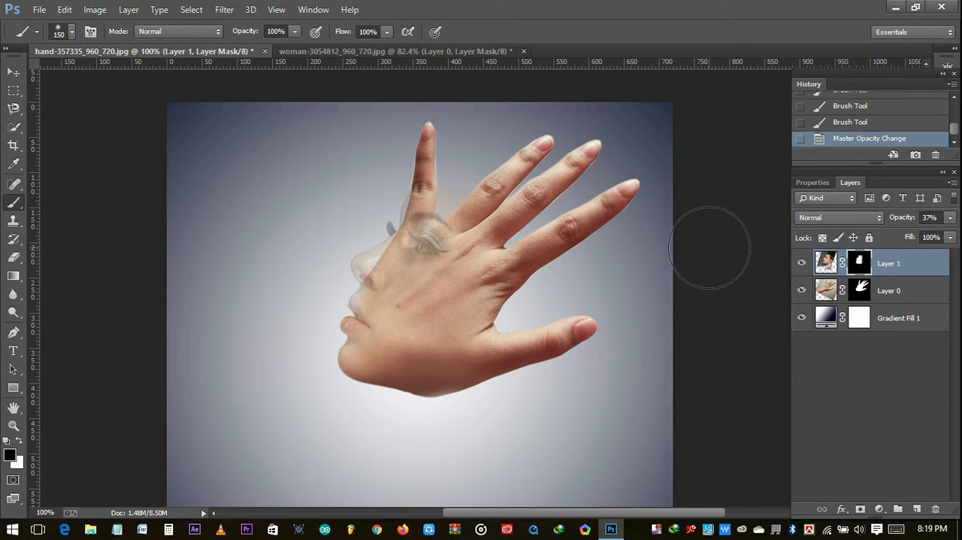
pyautogui.hotkey('ctrl', 'z')
pyautogui.moveTo(462, 193); pyautogui.dragTo(380, 165)
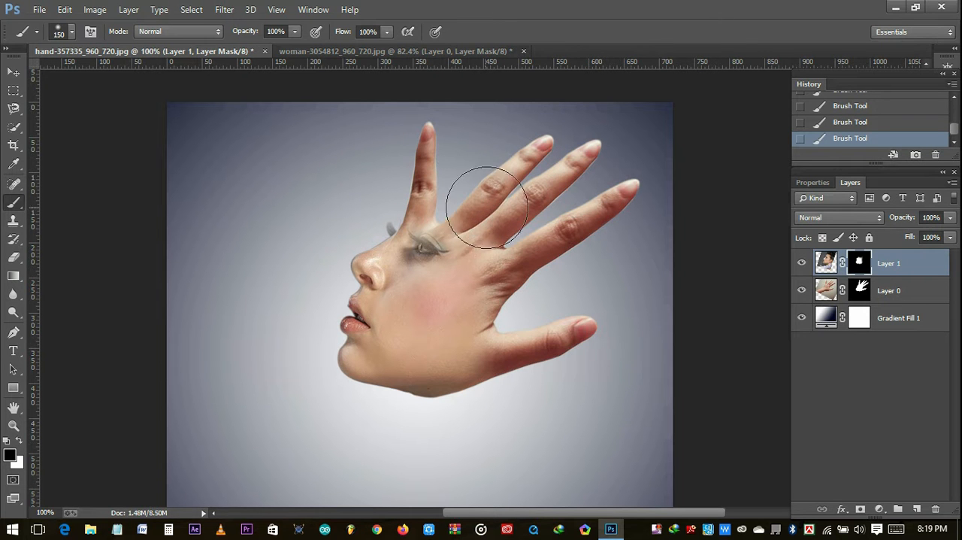
# - Paint white on the face layer's mask with a 25 px brush to restore the eye and lashes, and step back the last stroke
pyautogui.click(18, 441)
pyautogui.hotkey('ctrl', '+')
pyautogui.hotkey('ctrl', '+')
pyautogui.scroll(3, 279, 254)
pyautogui.press('[')
pyautogui.press('[')
pyautogui.press('[')
pyautogui.press('[')
pyautogui.press('[')
pyautogui.press('[')
pyautogui.press('[')
pyautogui.press('[')
pyautogui.press('[')
pyautogui.press('[')
pyautogui.press('[')
pyautogui.moveTo(333, 305)
pyautogui.mouseDown()
pyautogui.moveTo(328, 262)
pyautogui.moveTo(410, 285)
pyautogui.moveTo(363, 282)
pyautogui.moveTo(301, 220)
pyautogui.moveTo(273, 257)
pyautogui.moveTo(273, 217)
pyautogui.moveTo(287, 248)
pyautogui.moveTo(240, 243)
pyautogui.mouseUp()
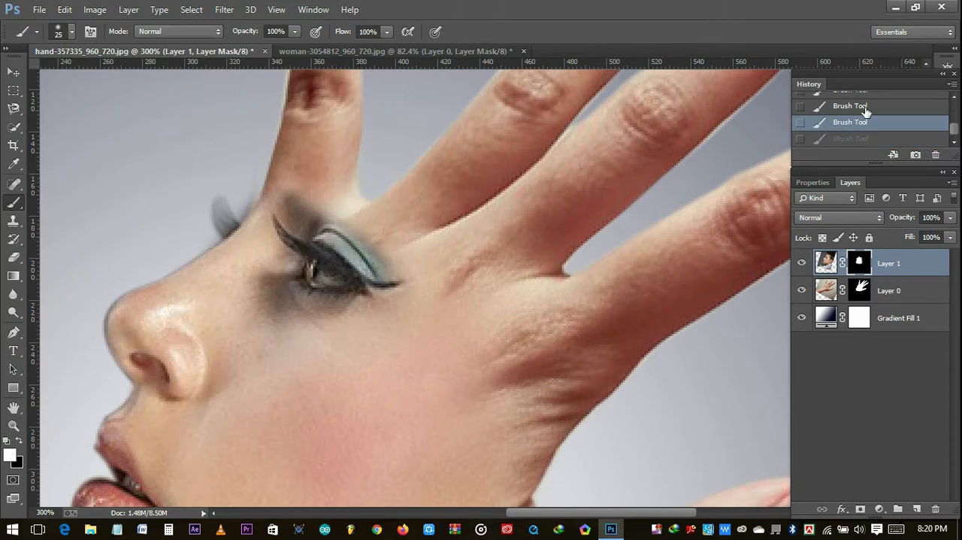
pyautogui.scroll(1, 489, 337)
pyautogui.scroll(-1, 878, 138)
pyautogui.click(876, 117)
# - Restore the far eyelashes and nose-bridge edge on the face layer's mask with a 10 px white brush
pyautogui.press('[')
pyautogui.press('[')
pyautogui.press('[')
pyautogui.moveTo(248, 243); pyautogui.dragTo(278, 215)
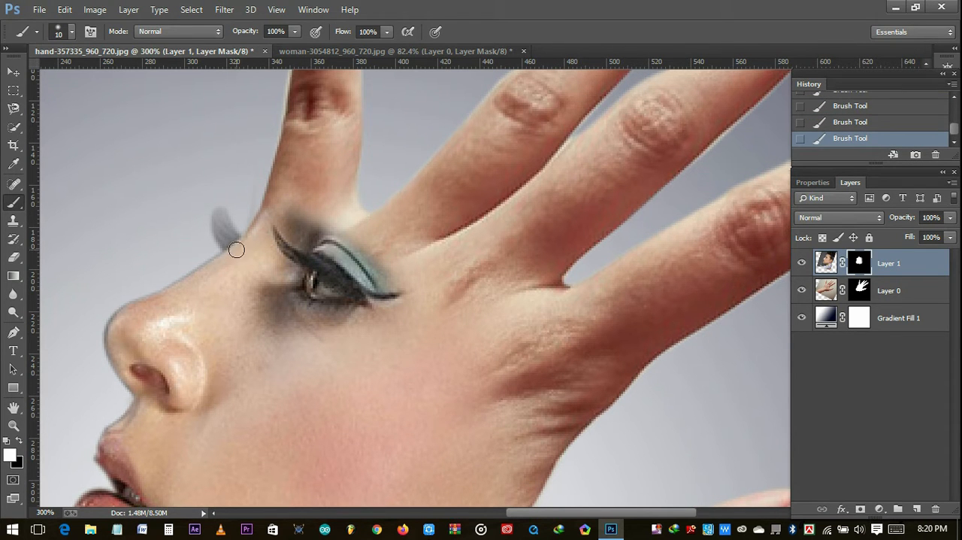
pyautogui.moveTo(221, 216); pyautogui.dragTo(255, 272)
pyautogui.press('x')
pyautogui.press(']')
pyautogui.press(']')
pyautogui.press(']')
pyautogui.press(']')
pyautogui.hotkey('ctrl', '0')
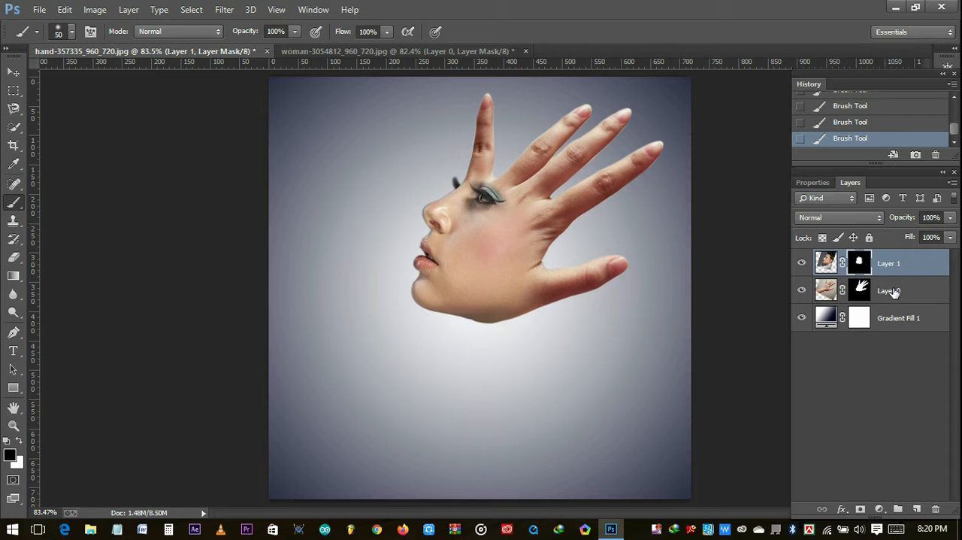
# - Merge the face and hand layers and move the merged artwork slightly down and left on the canvas
pyautogui.keyDown('shift'); pyautogui.click(893, 292); pyautogui.keyUp('shift')
pyautogui.rightClick(892, 264)
pyautogui.click(677, 409)
pyautogui.click(14, 72)
pyautogui.moveTo(493, 235); pyautogui.dragTo(460, 252)
# - Add a new empty layer above the merged artwork
pyautogui.click(917, 509)
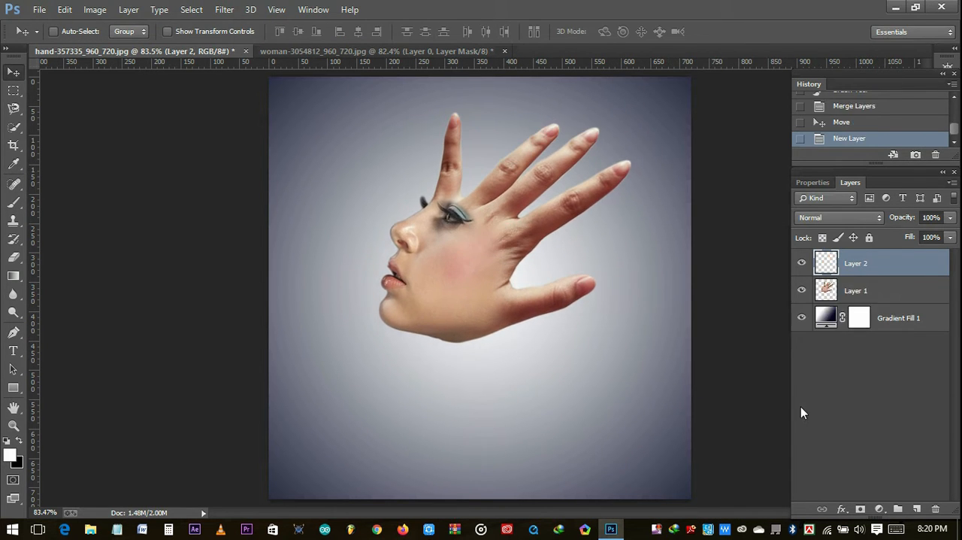
pyautogui.click(13, 351)
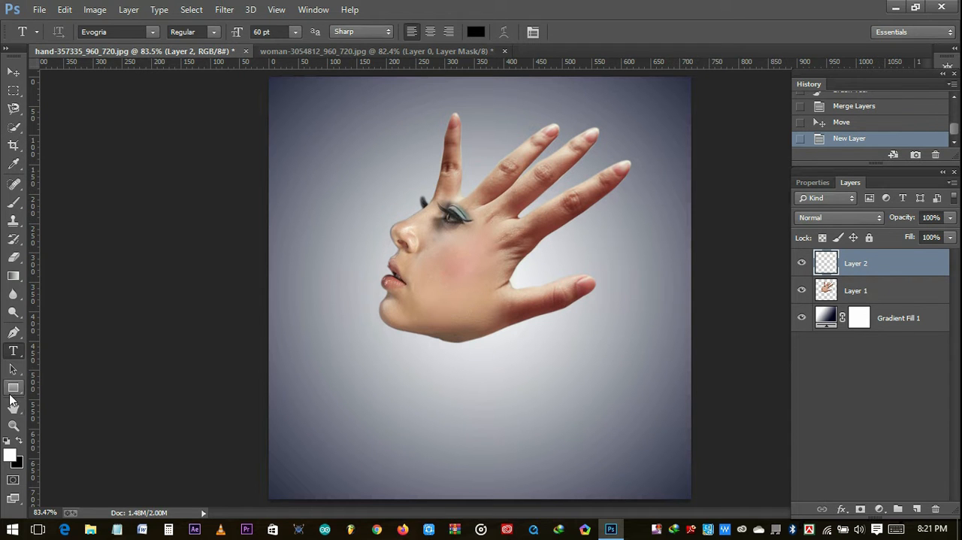
pyautogui.click(14, 389)
pyautogui.moveTo(15, 394); pyautogui.dragTo(80, 416)
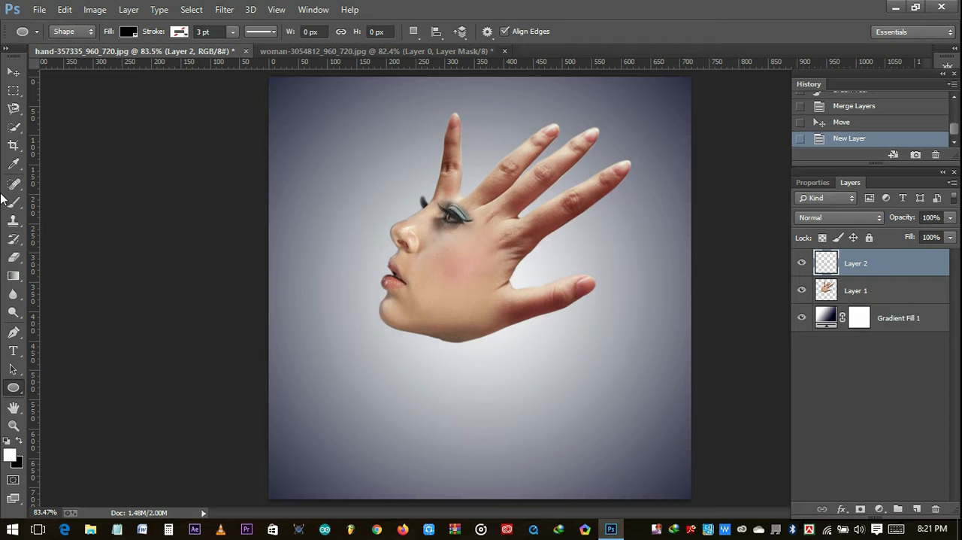
pyautogui.click(13, 220)
# - Activate the Brush tool and set the foreground color to black (000000)
pyautogui.click(13, 201)
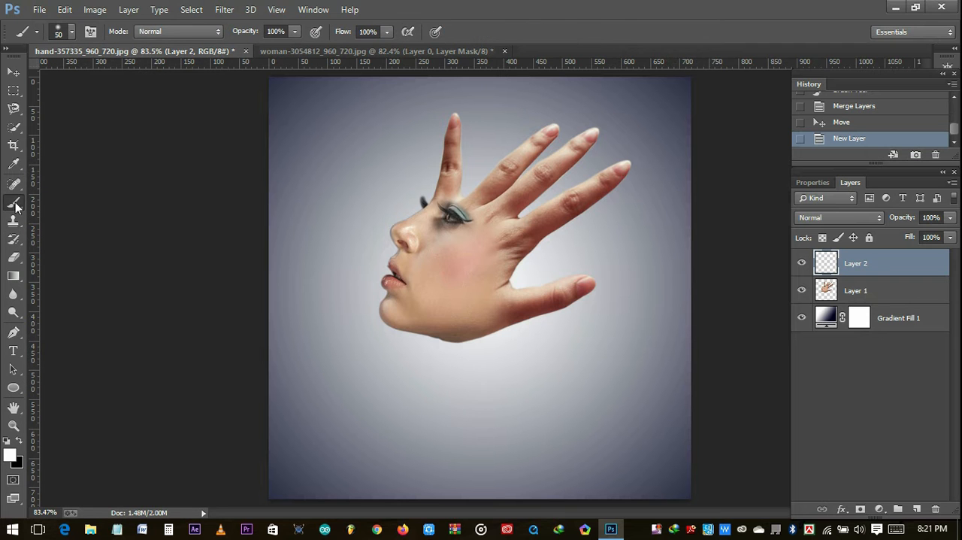
pyautogui.click(11, 456)
pyautogui.moveTo(368, 297); pyautogui.dragTo(238, 307)
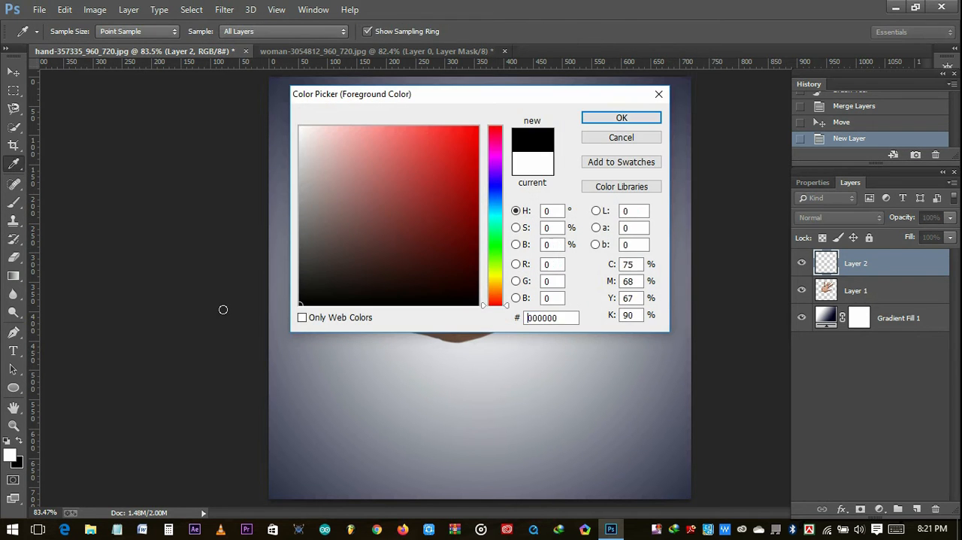
pyautogui.click(592, 118)
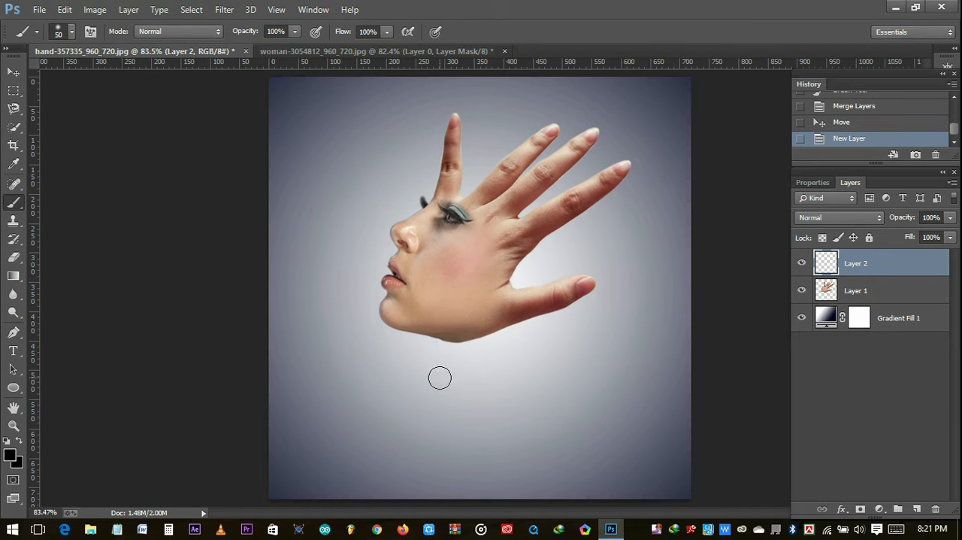
# - Try a single 200 px black brush dab below the chin and undo it
pyautogui.press(']')
pyautogui.press(']')
pyautogui.press(']')
pyautogui.press(']')
pyautogui.press(']')
pyautogui.press(']')
pyautogui.press(']')
pyautogui.press(']')
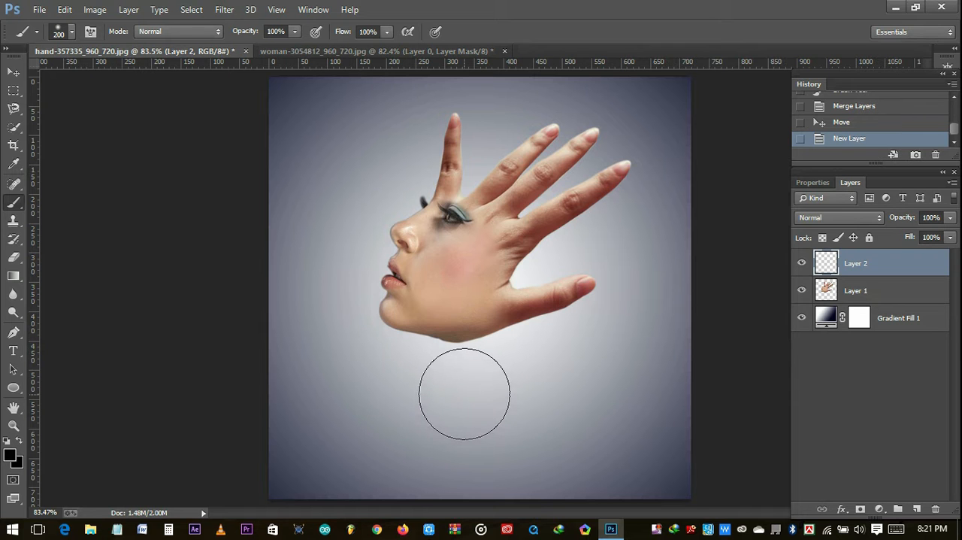
pyautogui.click(465, 392)
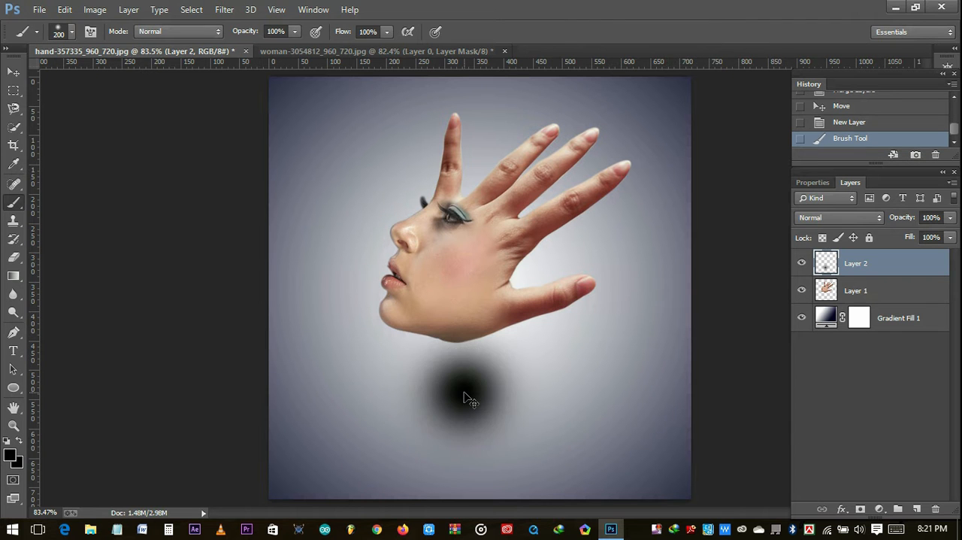
pyautogui.hotkey('ctrl', 'z')
# - Paint a single 400 px soft black dab below the chin and move its layer beneath the face artwork
pyautogui.press(']')
pyautogui.press(']')
pyautogui.press(']')
pyautogui.press(']')
pyautogui.press(']')
pyautogui.press(']')
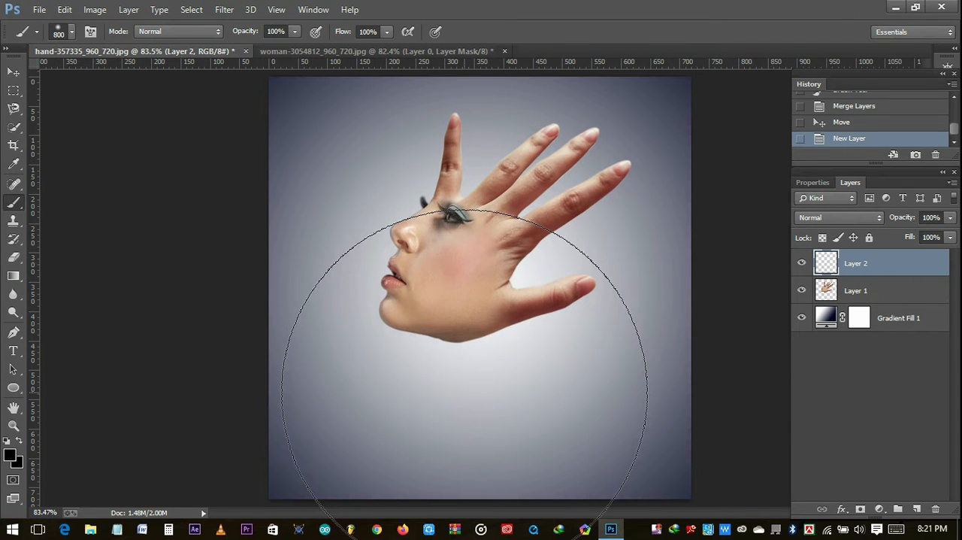
pyautogui.press('[')
pyautogui.press('[')
pyautogui.press('[')
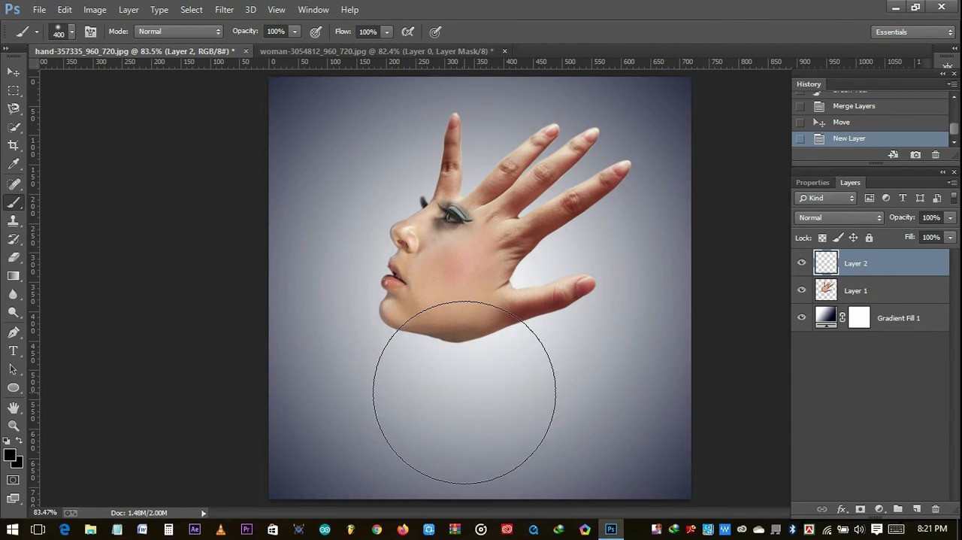
pyautogui.click(464, 392)
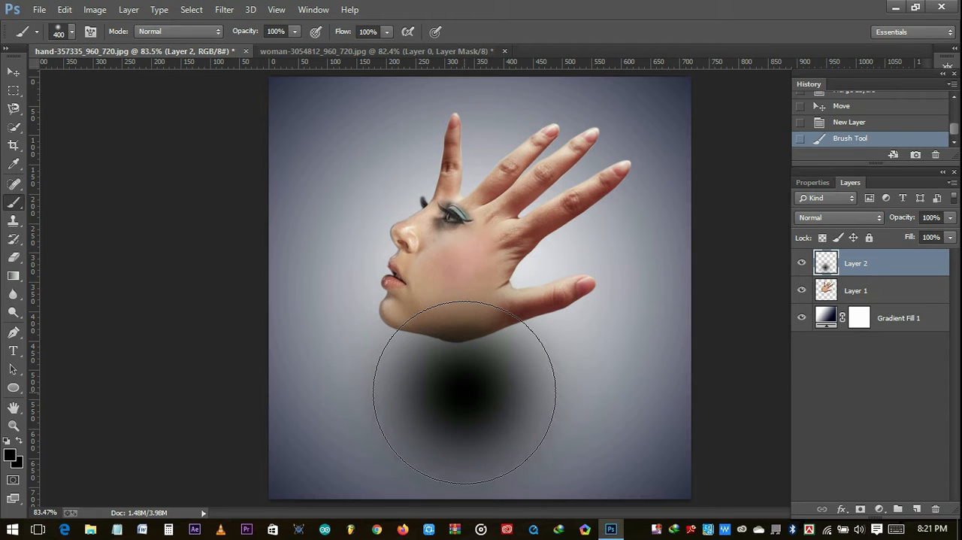
pyautogui.moveTo(912, 265); pyautogui.dragTo(904, 300)
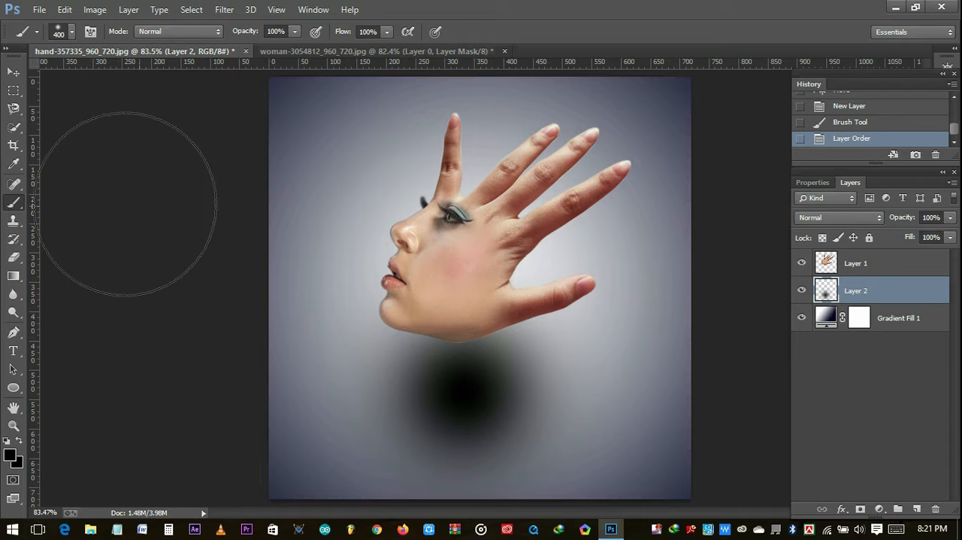
# - Transform the black dab into a wide, flattened shadow and position it just below the chin
pyautogui.hotkey('ctrl', 't')
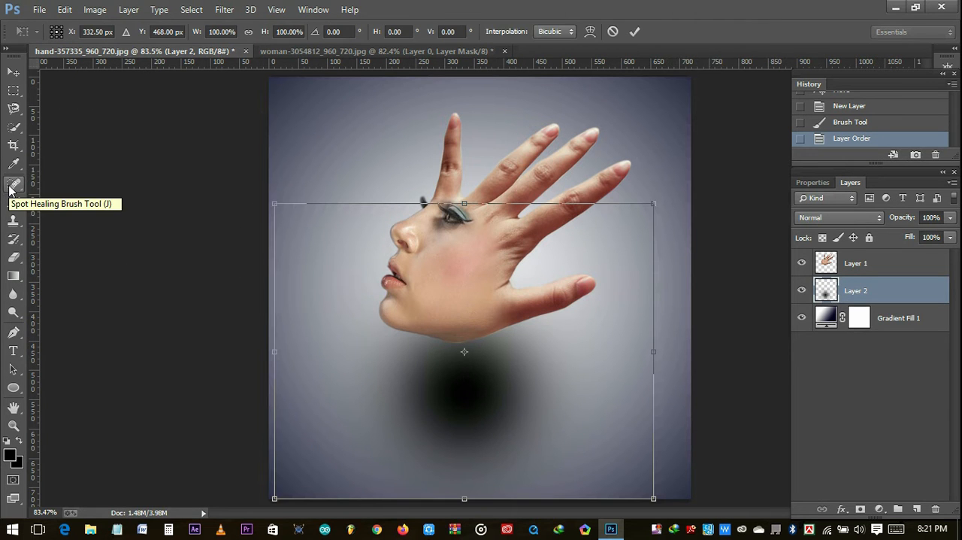
pyautogui.moveTo(274, 353); pyautogui.dragTo(1, 353)
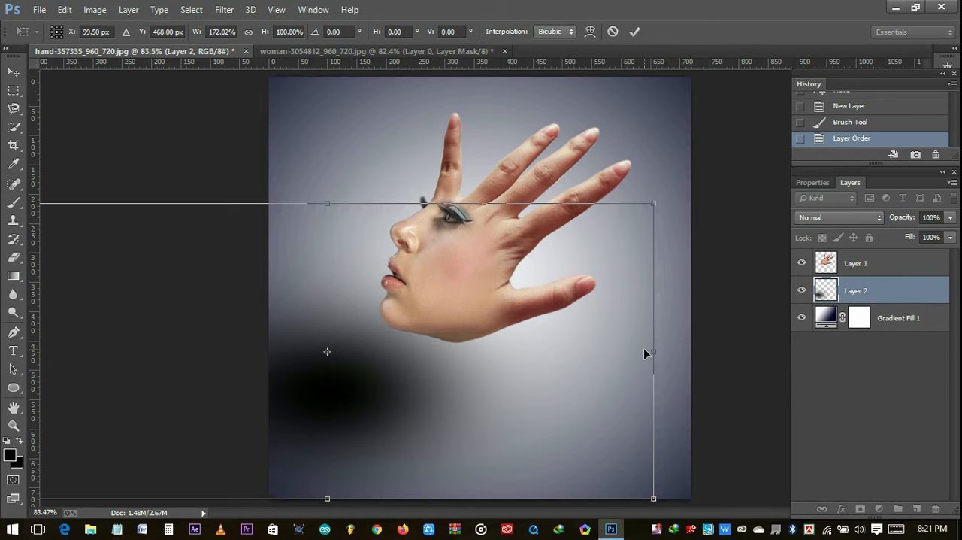
pyautogui.moveTo(652, 351); pyautogui.dragTo(961, 352)
pyautogui.moveTo(484, 208); pyautogui.dragTo(482, 359)
pyautogui.moveTo(508, 429); pyautogui.dragTo(493, 359)
pyautogui.moveTo(158, 392); pyautogui.dragTo(294, 391)
# - Paint black on the shadow layer's mask to fade the lower part of the shadow, and set the layer's fill to 100%
pyautogui.moveTo(150, 361); pyautogui.dragTo(597, 373)
pyautogui.moveTo(659, 371); pyautogui.dragTo(318, 365)
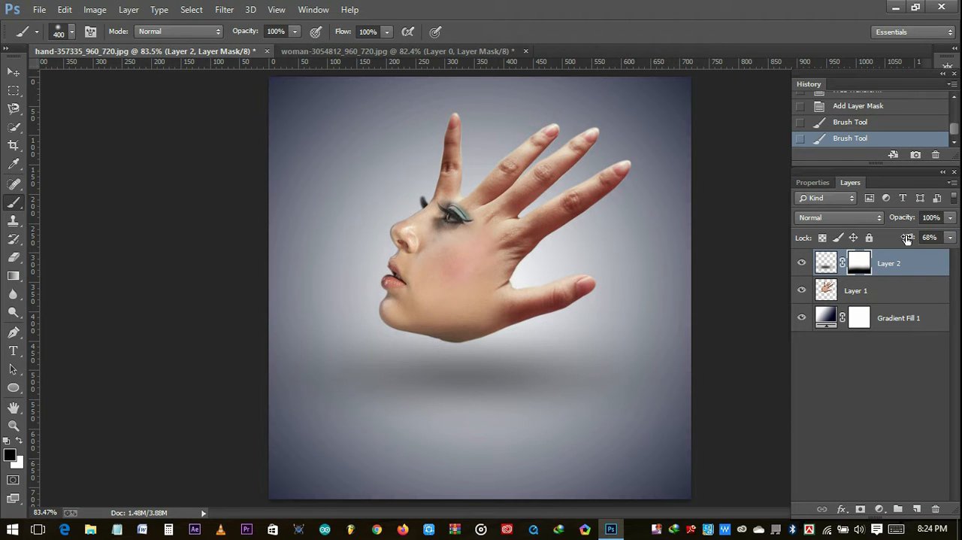
pyautogui.moveTo(908, 237); pyautogui.dragTo(941, 249)
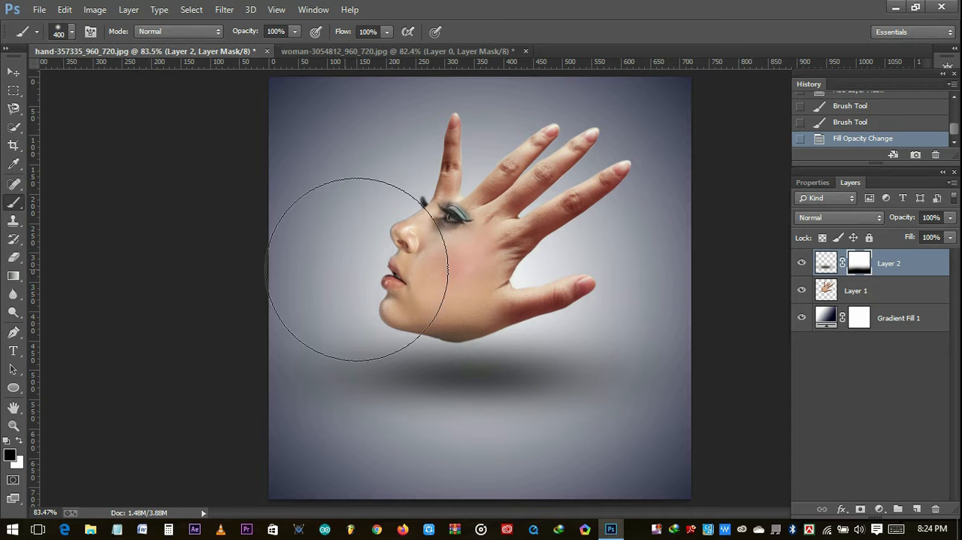
# - Add a new layer and enter the text "TECH JUWEL" in 60 pt Evogria over the shadow below the chin
pyautogui.click(917, 509)
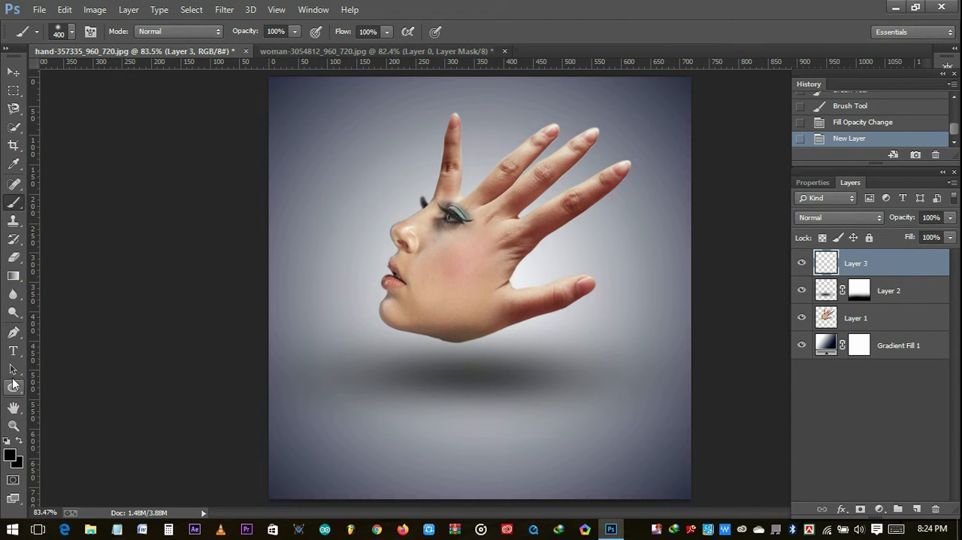
pyautogui.click(13, 351)
pyautogui.click(386, 377)
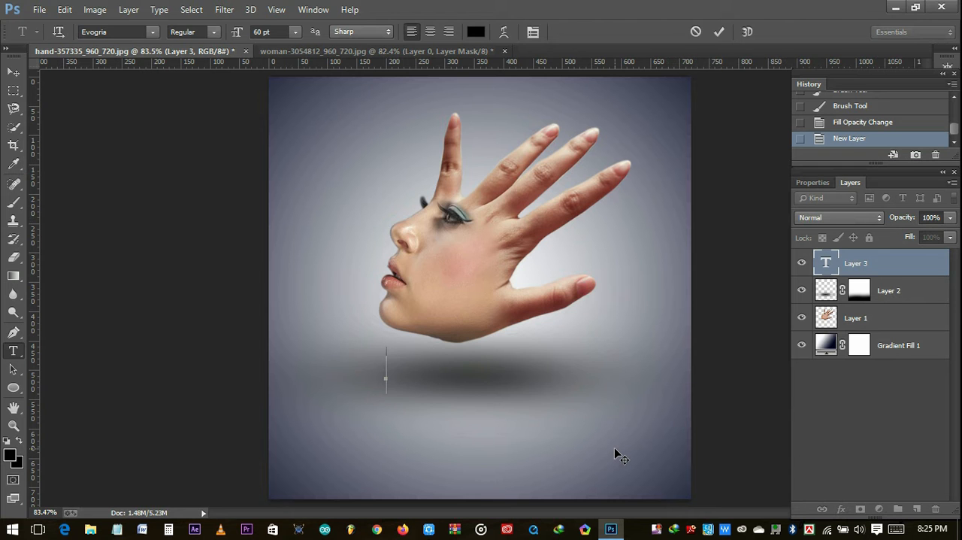
pyautogui.write('REC')
pyautogui.press('BackSpace')
pyautogui.press('BackSpace')
pyautogui.press('BackSpace')
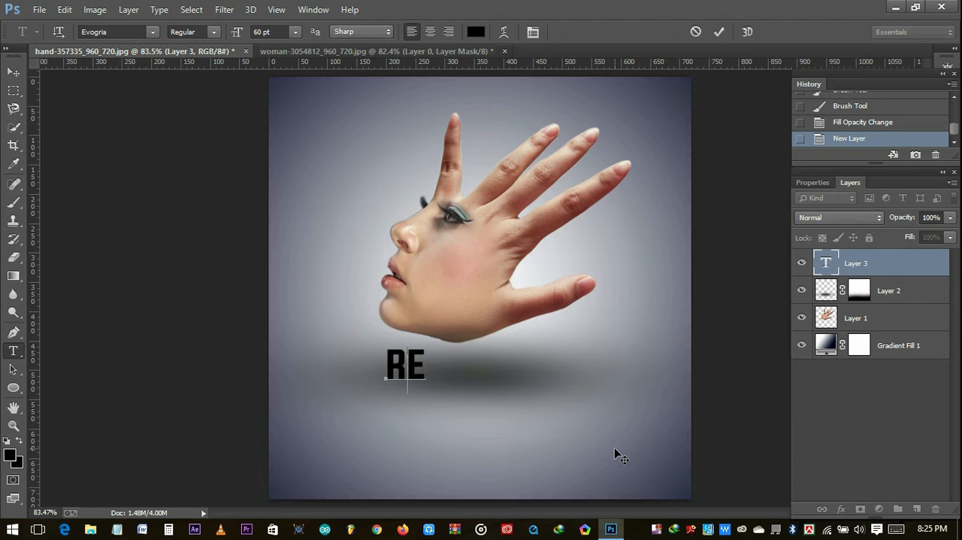
pyautogui.write('TEH')
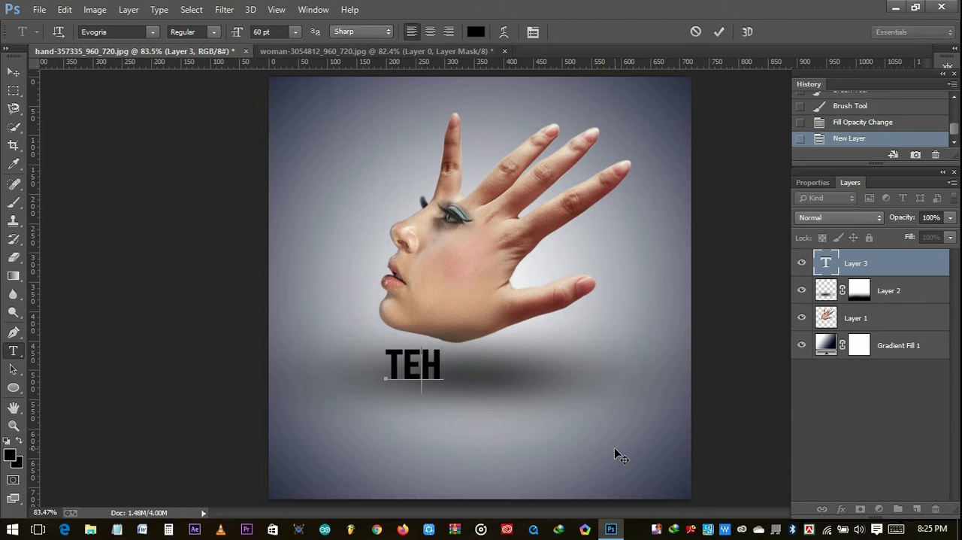
pyautogui.press('BackSpace')
pyautogui.write('CH')
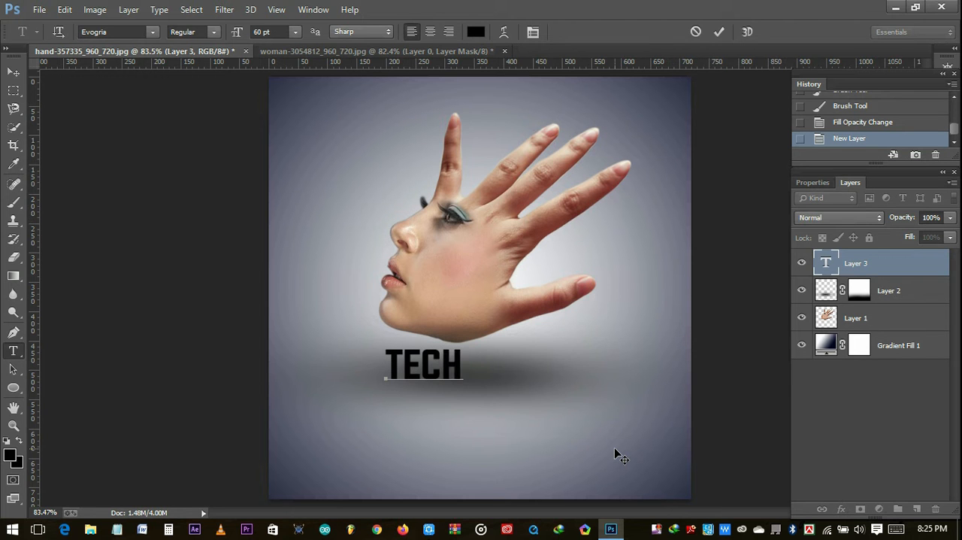
pyautogui.write(' JUWEL')
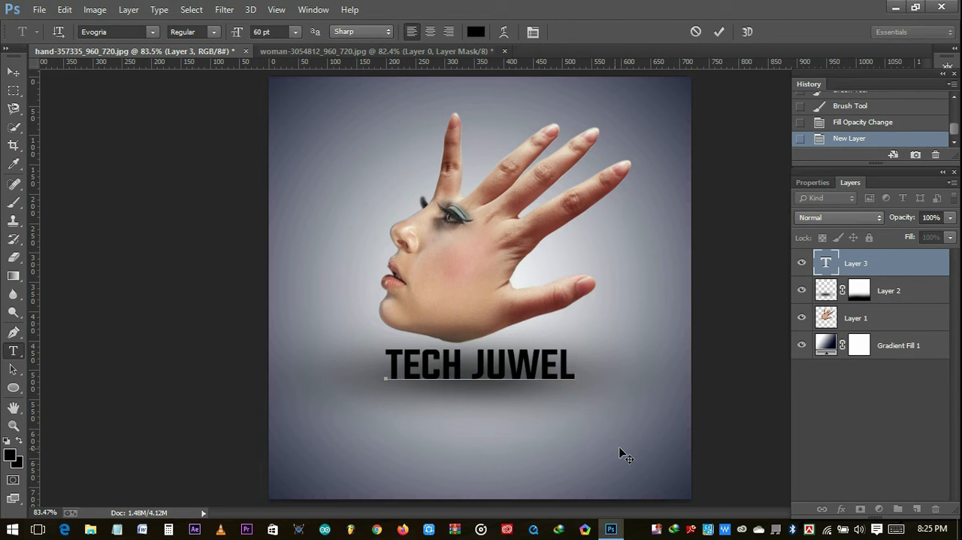
# - Select the entire text line and bring up the character settings beside the artwork
pyautogui.hotkey('shift', 'Left')
pyautogui.hotkey('shift', 'Left')
pyautogui.hotkey('shift', 'Left')
pyautogui.hotkey('ctrl', 'a')
pyautogui.click(313, 9)
pyautogui.click(353, 137)
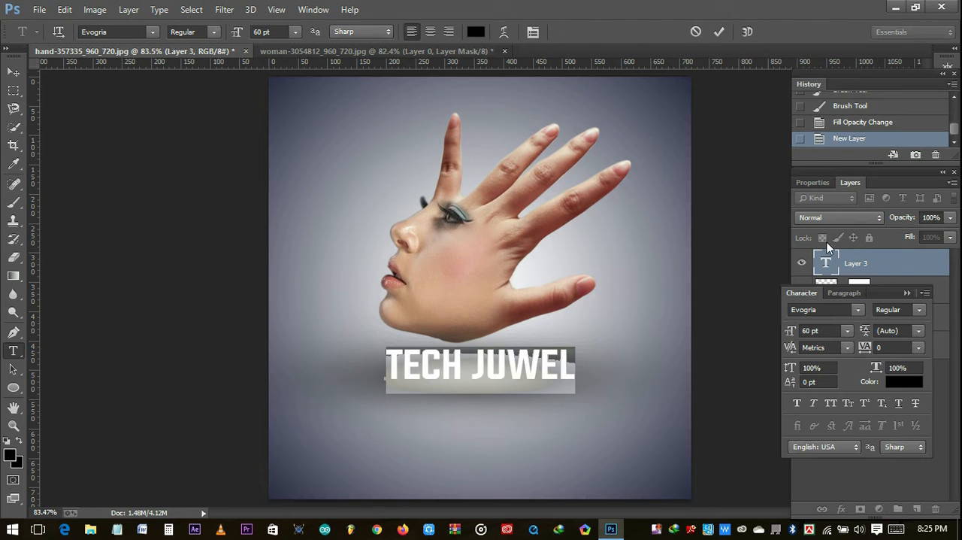
pyautogui.moveTo(894, 299); pyautogui.dragTo(772, 191)
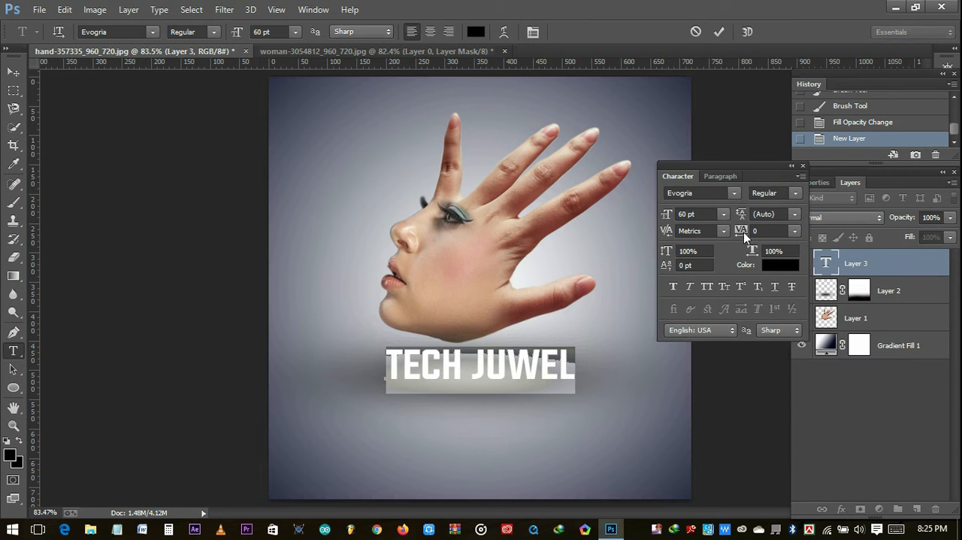
# - Try stretching the text with a larger horizontal scale, and reset the scale to 100%
pyautogui.moveTo(750, 255); pyautogui.dragTo(807, 265)
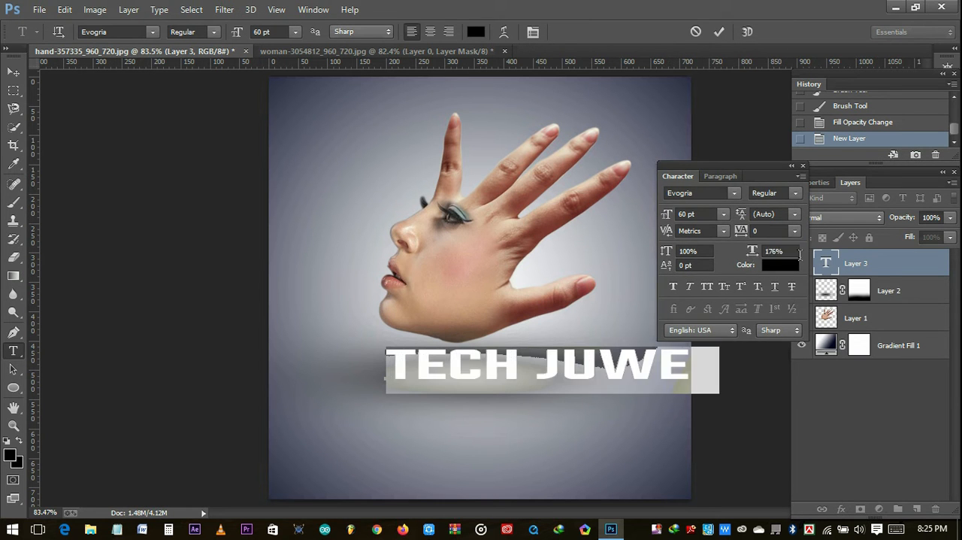
pyautogui.moveTo(750, 253); pyautogui.dragTo(798, 253)
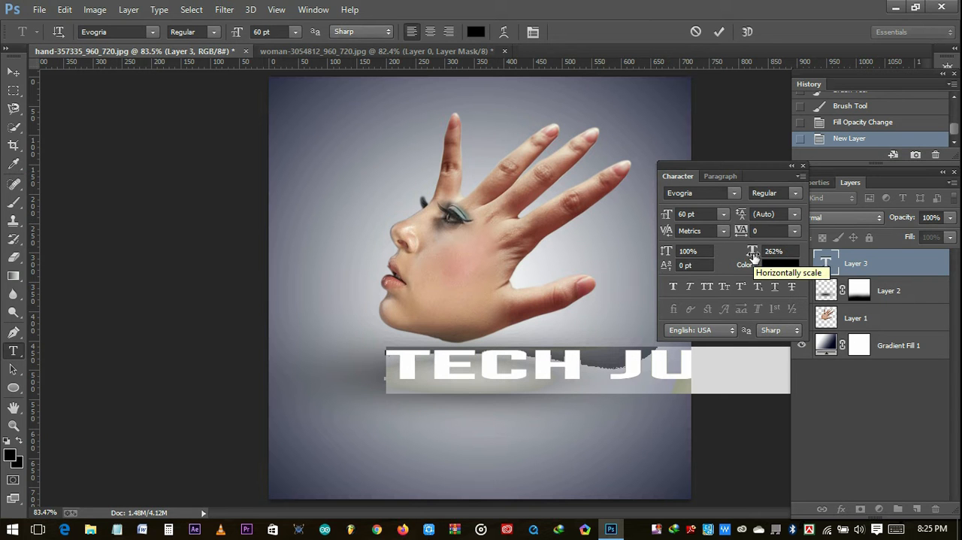
pyautogui.moveTo(755, 256); pyautogui.dragTo(685, 260)
pyautogui.click(795, 255)
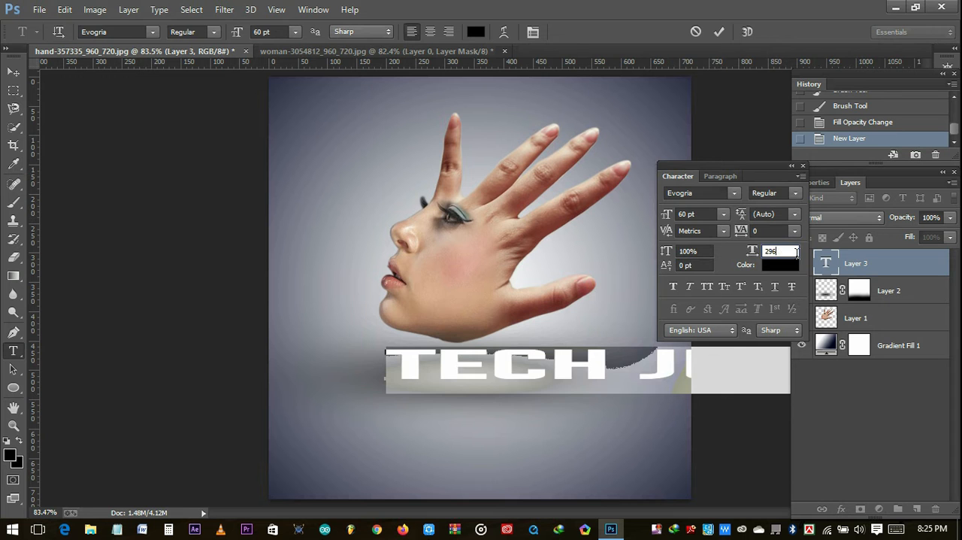
pyautogui.press('BackSpace')
pyautogui.press('BackSpace')
pyautogui.press('BackSpace')
pyautogui.write('100')
pyautogui.press('Return')
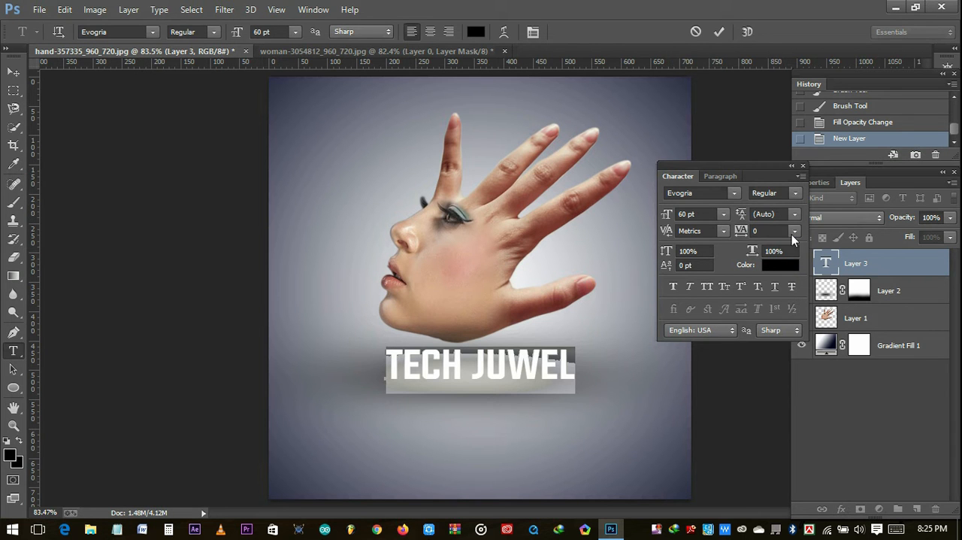
# - Set the tracking of the "TECH JUWEL" text to 500
pyautogui.click(795, 231)
pyautogui.click(780, 424)
pyautogui.click(795, 230)
pyautogui.click(785, 462)
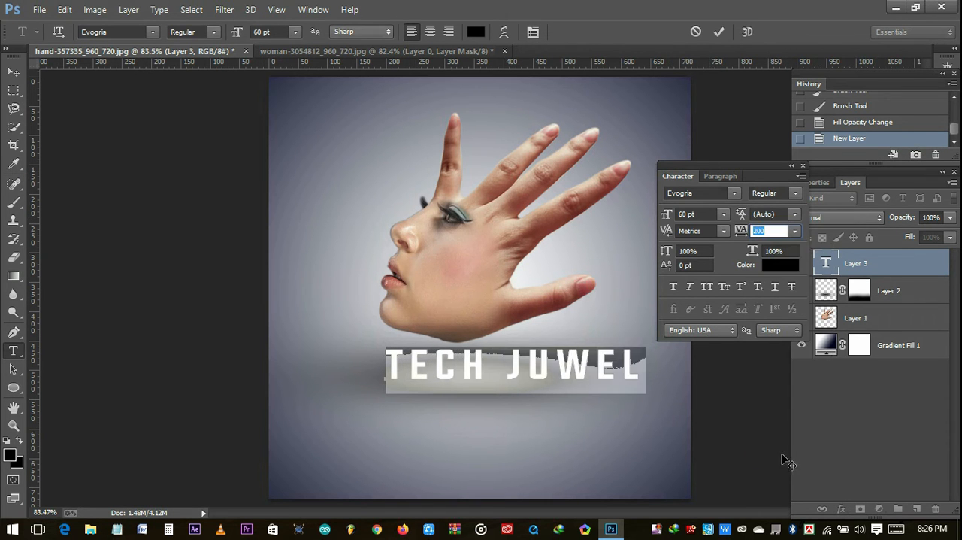
pyautogui.click(795, 233)
pyautogui.click(770, 232)
pyautogui.write('0400')
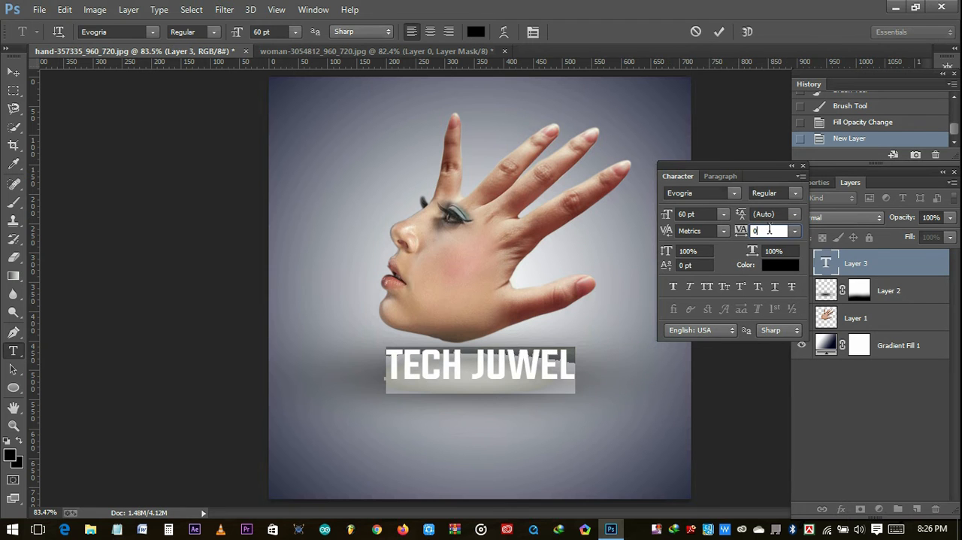
pyautogui.press('BackSpace')
pyautogui.press('BackSpace')
pyautogui.press('BackSpace')
pyautogui.press('BackSpace')
pyautogui.write('500')
pyautogui.press('Return')
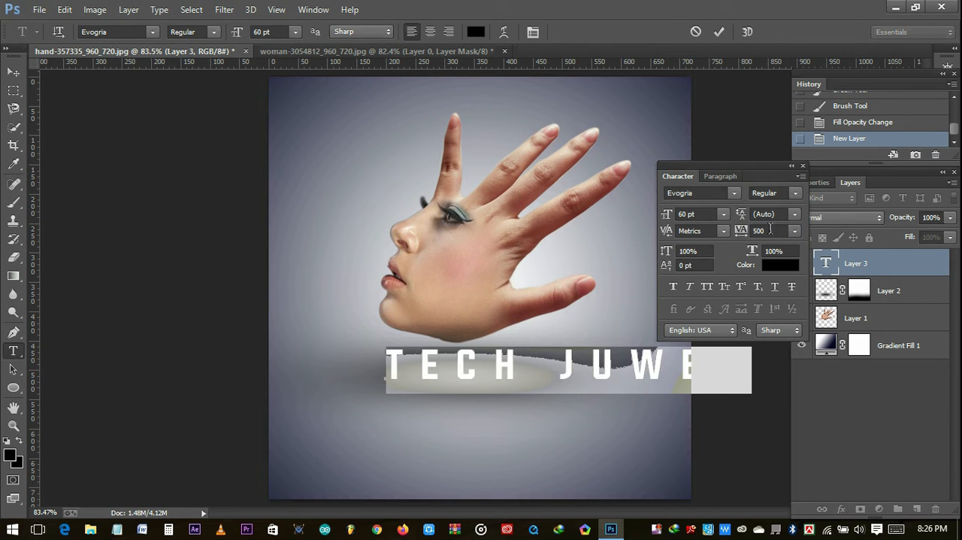
# - Centre the "TECH JUWEL" text over the shadow below the chin and scale it down to 43.57 pt
pyautogui.click(590, 377)
pyautogui.moveTo(597, 420); pyautogui.dragTo(515, 433)
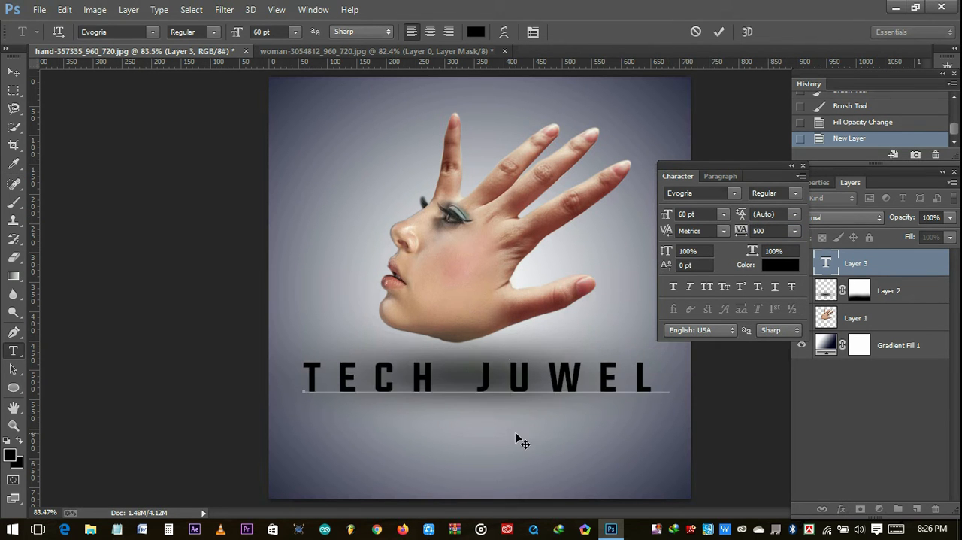
pyautogui.moveTo(670, 403); pyautogui.dragTo(557, 385)
# - Recolour the entire "TECH JUWEL" text to a bright turquoise green and commit the text
pyautogui.hotkey('ctrl', 'a')
pyautogui.click(476, 32)
pyautogui.click(440, 235)
pyautogui.moveTo(440, 235)
pyautogui.mouseDown()
pyautogui.moveTo(365, 185)
pyautogui.moveTo(393, 155)
pyautogui.moveTo(459, 151)
pyautogui.moveTo(394, 173)
pyautogui.mouseUp()
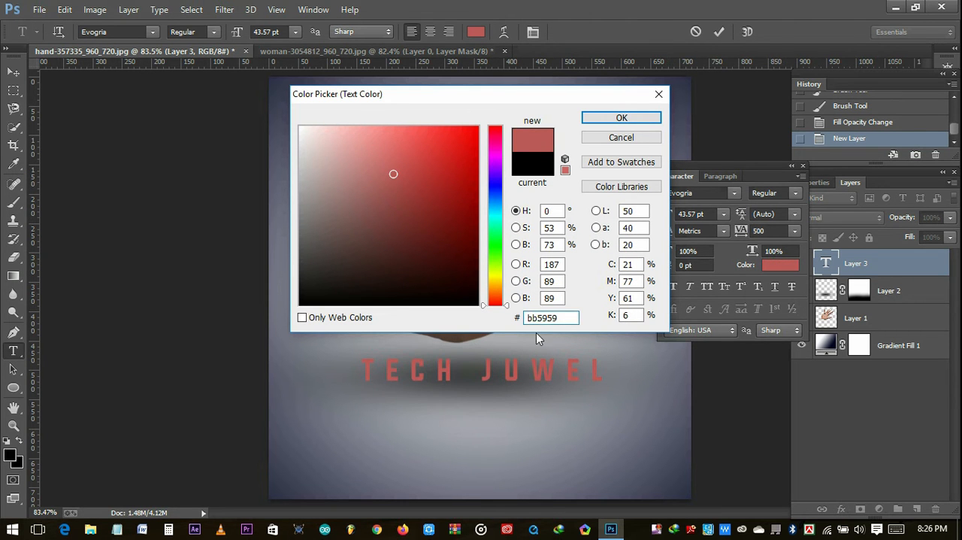
pyautogui.moveTo(494, 177); pyautogui.dragTo(495, 221)
pyautogui.moveTo(451, 143); pyautogui.dragTo(471, 127)
pyautogui.click(622, 118)
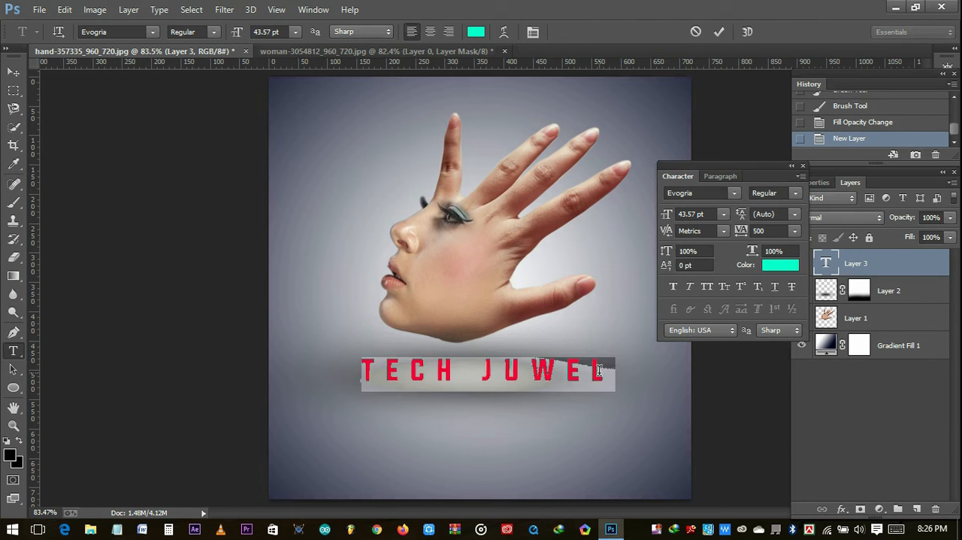
pyautogui.click(718, 32)
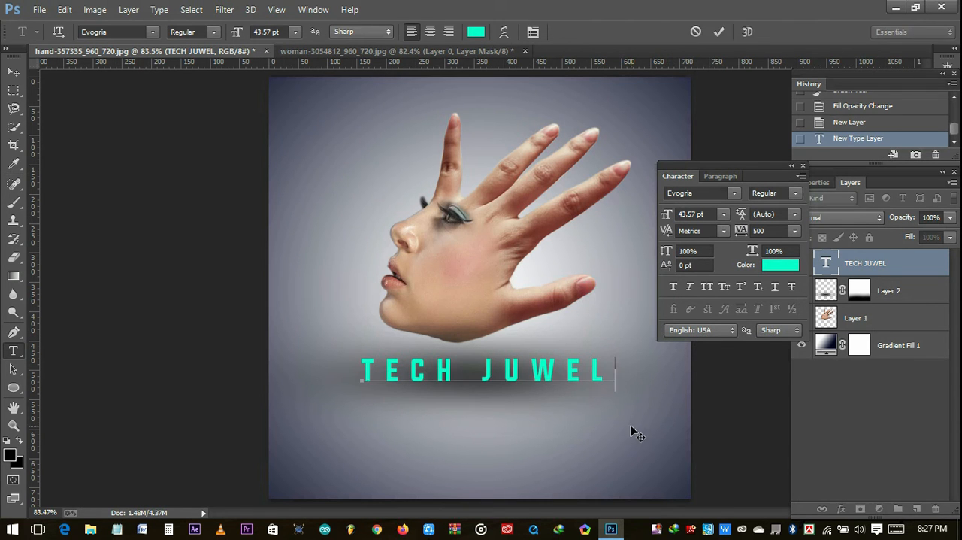
# - Add a second text layer below "TECH JUWEL" reading "ENOVATION THE TECH DOCTOR"
pyautogui.click(361, 410)
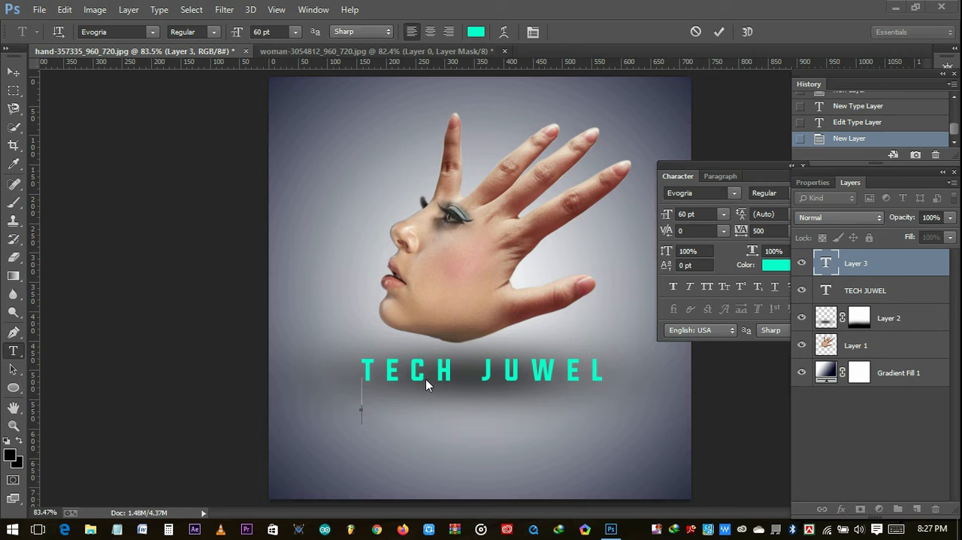
pyautogui.write('ENOVATION')
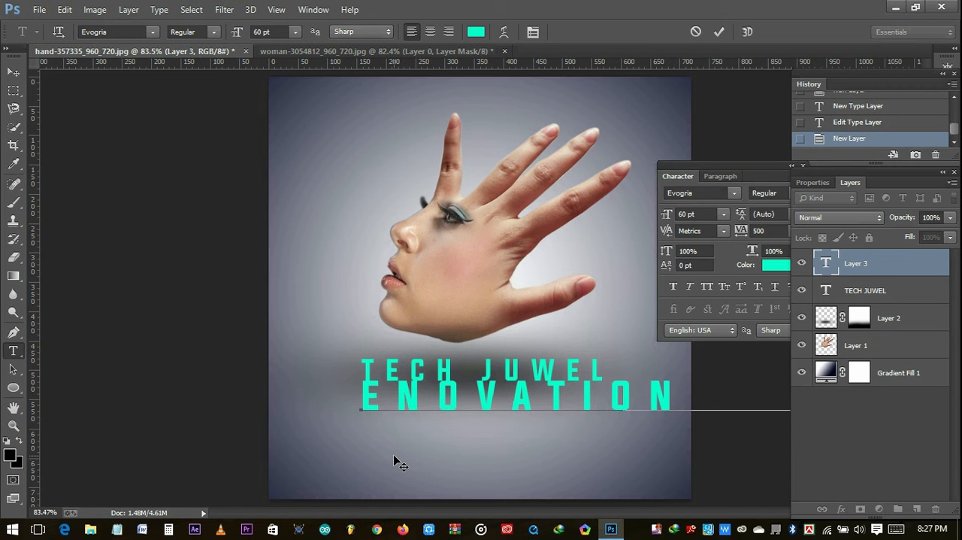
pyautogui.moveTo(548, 435); pyautogui.dragTo(232, 469)
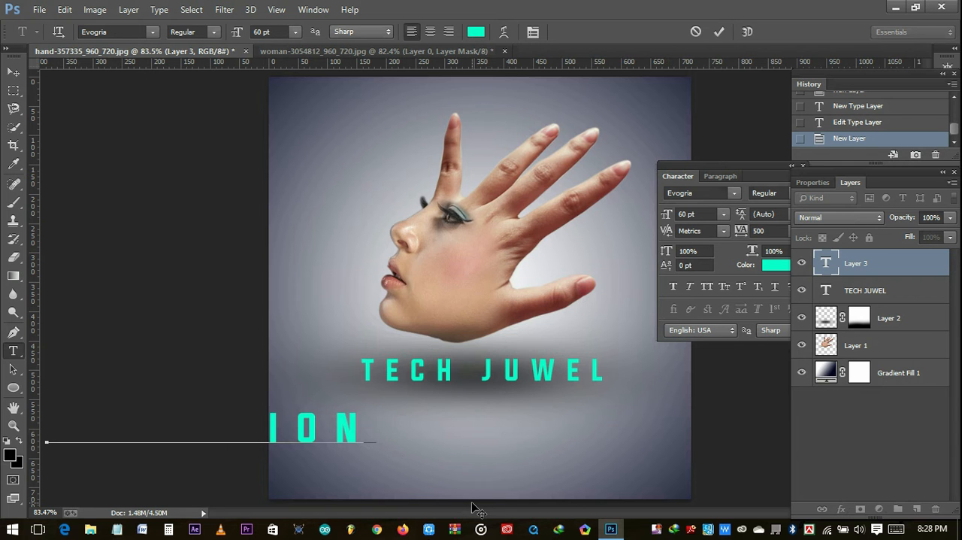
pyautogui.write('HE TECH')
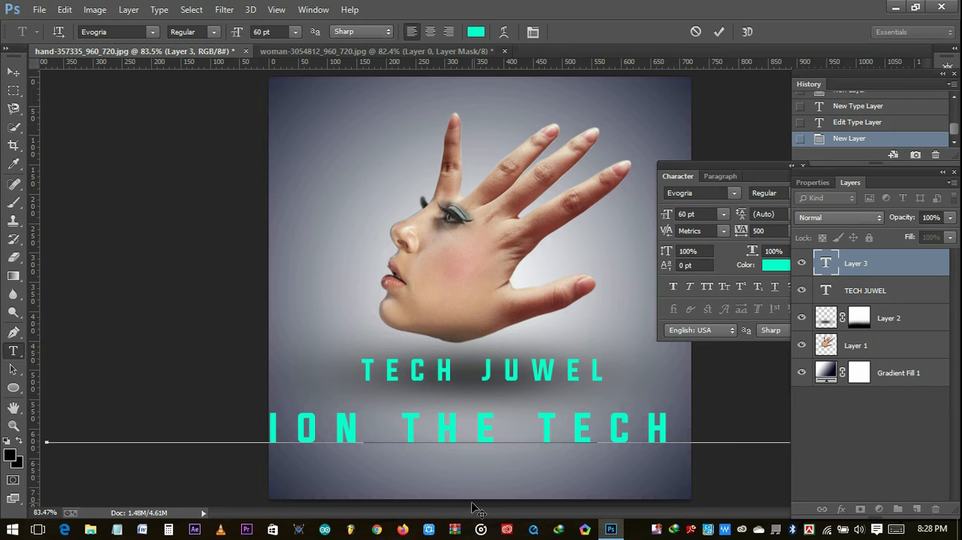
# - Scale the "ENOVATION THE TECH DOCTOR" line down to 39.01 pt and place it directly beneath "TECH JUWEL"
pyautogui.moveTo(47, 409); pyautogui.dragTo(446, 420)
pyautogui.moveTo(517, 450); pyautogui.dragTo(325, 447)
pyautogui.moveTo(749, 419); pyautogui.dragTo(619, 423)
pyautogui.moveTo(536, 439); pyautogui.dragTo(598, 415)
pyautogui.moveTo(681, 401); pyautogui.dragTo(573, 401)
pyautogui.moveTo(507, 406); pyautogui.dragTo(560, 402)
# - Set the whole "ENOVATION THE TECH DOCTOR" line in black, trying the Gadugi font before choosing Javanese Text
pyautogui.moveTo(624, 394); pyautogui.dragTo(307, 406)
pyautogui.click(152, 32)
pyautogui.click(232, 227)
pyautogui.click(472, 32)
pyautogui.click(623, 114)
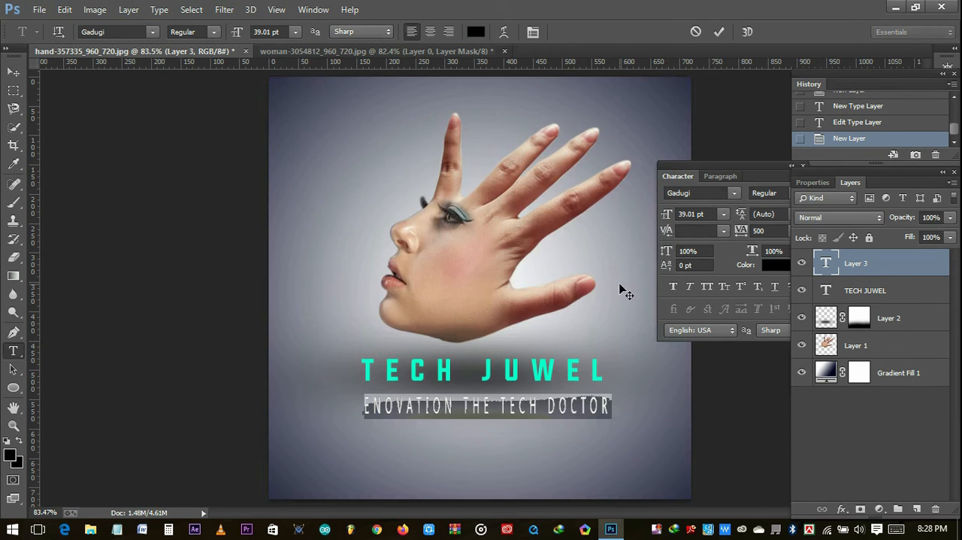
pyautogui.click(153, 32)
pyautogui.click(226, 294)
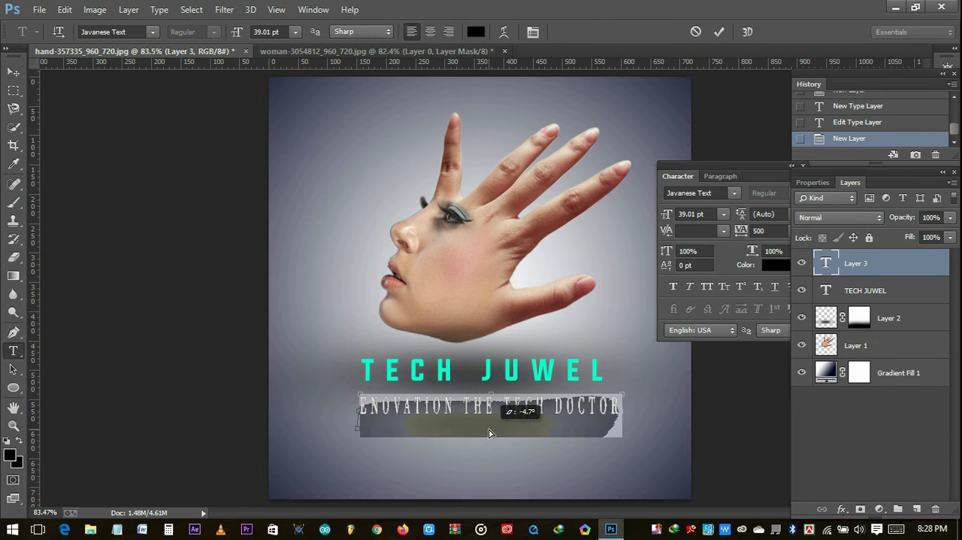
# - Flatten and narrow the tagline to 21.26 pt so it matches the width of "TECH JUWEL", and commit the text
pyautogui.moveTo(491, 442); pyautogui.dragTo(489, 424)
pyautogui.click(657, 417)
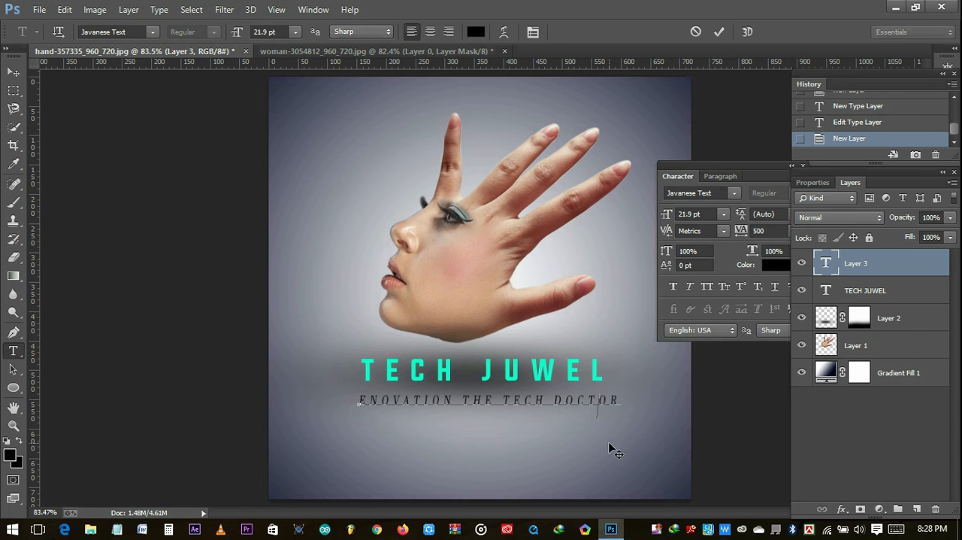
pyautogui.moveTo(621, 418); pyautogui.dragTo(605, 420)
pyautogui.moveTo(356, 418); pyautogui.dragTo(363, 418)
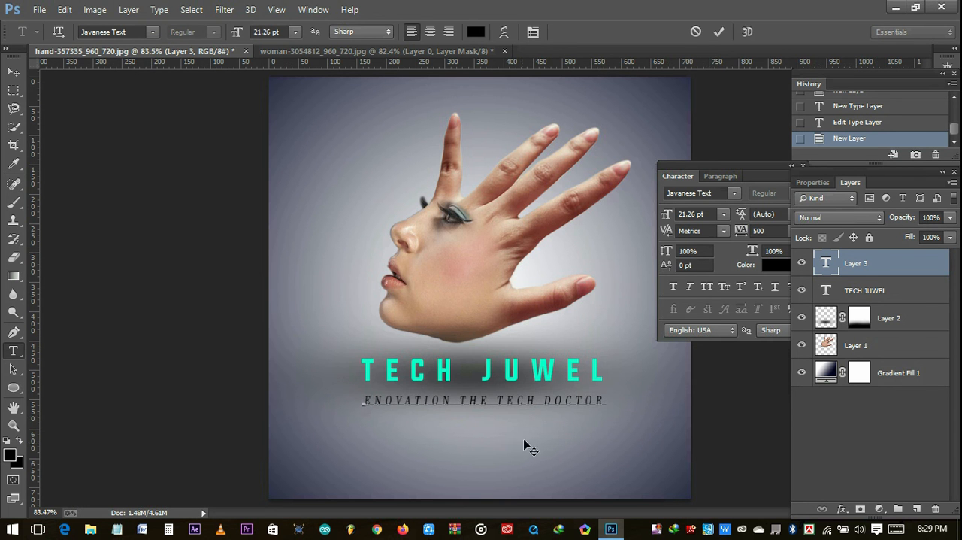
pyautogui.click(719, 30)
# - Save the finished face-hand composition as a new file
pyautogui.click(39, 9)
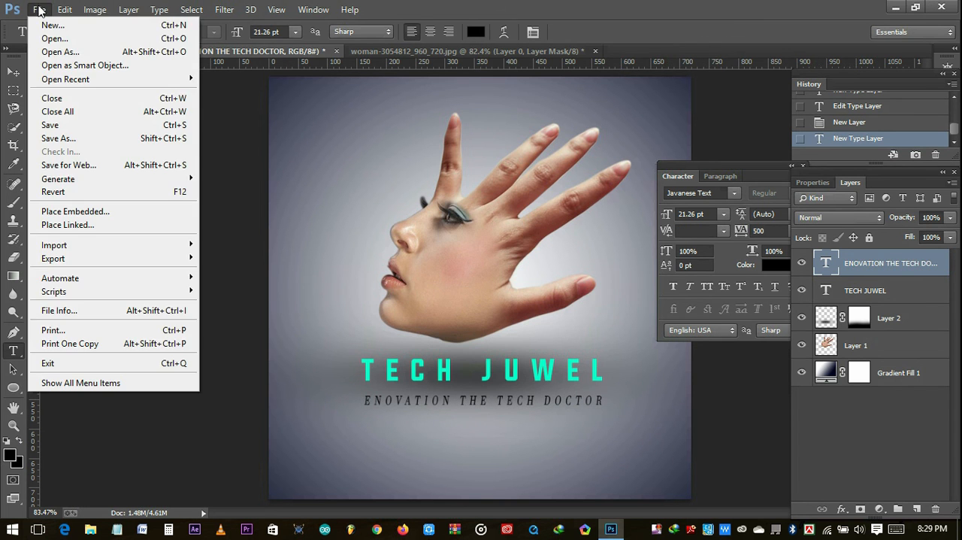
pyautogui.click(58, 138)
pyautogui.click(57, 166)
pyautogui.click(301, 283)
pyautogui.click(266, 398)
pyautogui.click(361, 408)
pyautogui.click(579, 130)
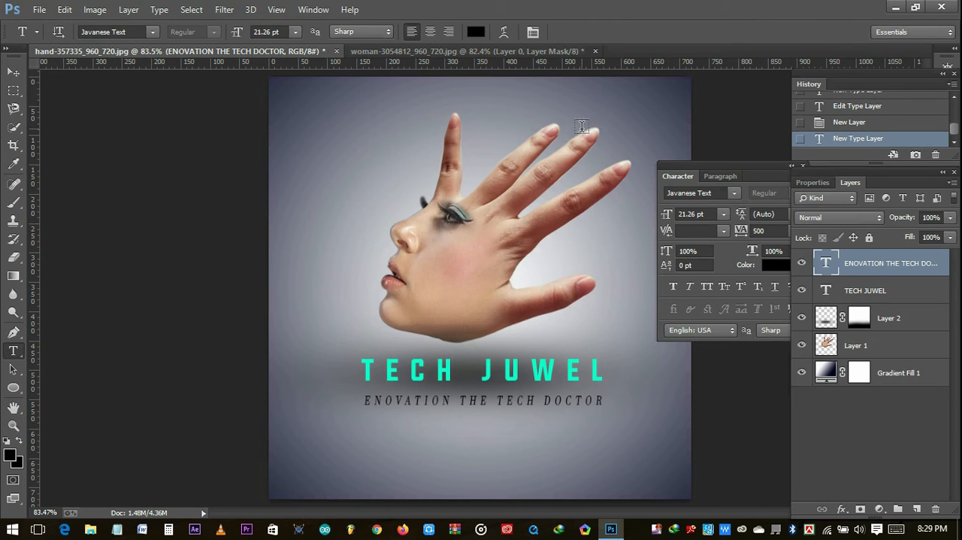
pyautogui.click(896, 7)
pyautogui.rightClick(422, 246)
pyautogui.click(458, 288)
pyautogui.rightClick(656, 529)
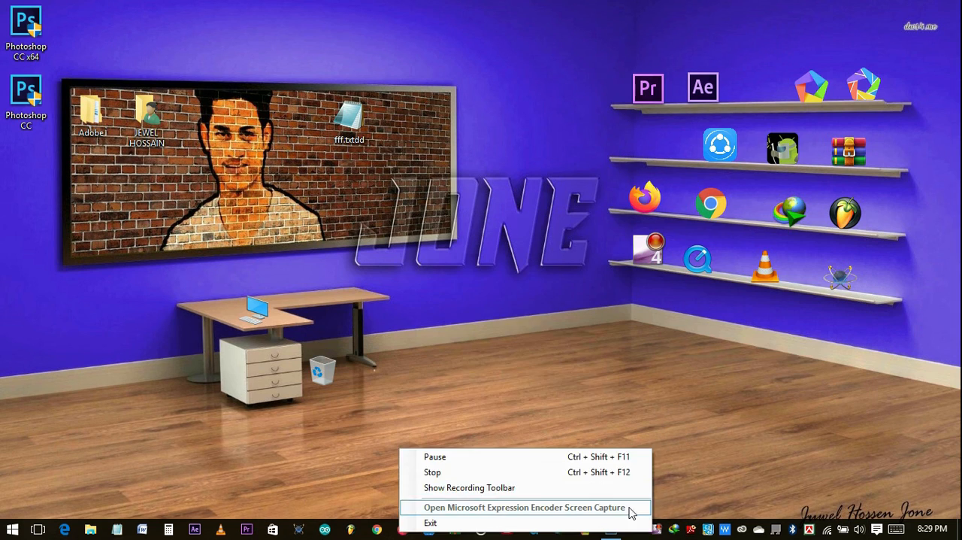